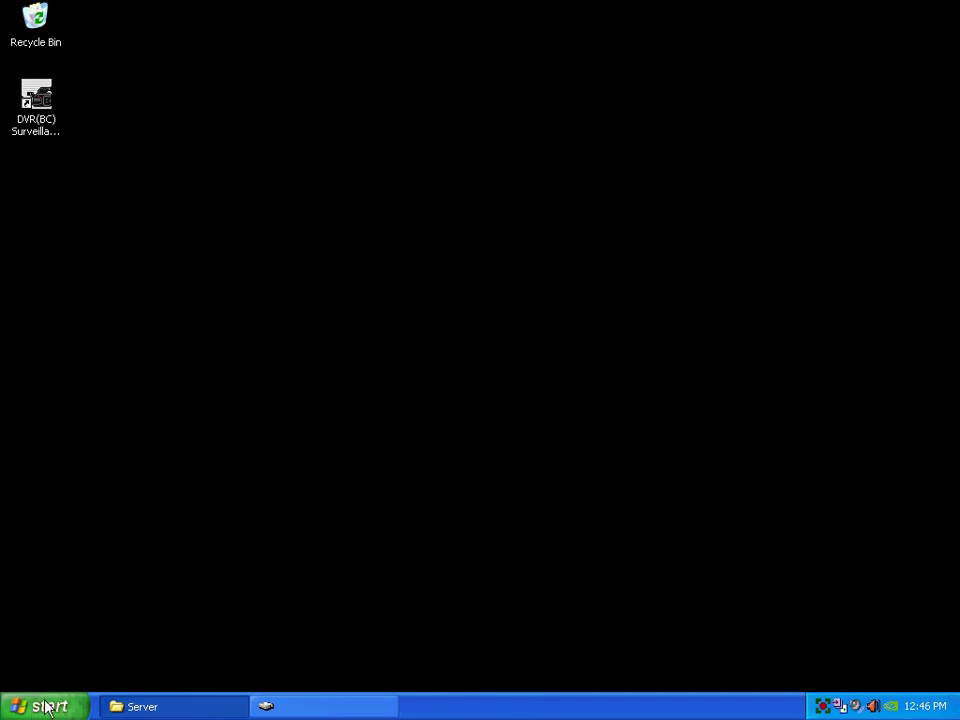
click(39, 710)
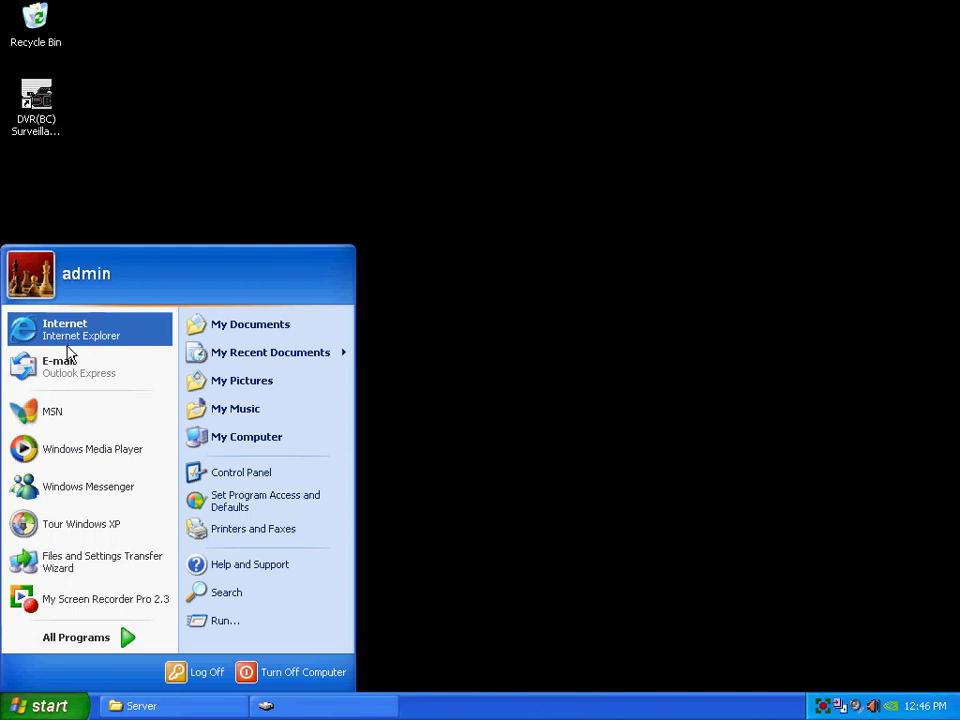
click(62, 338)
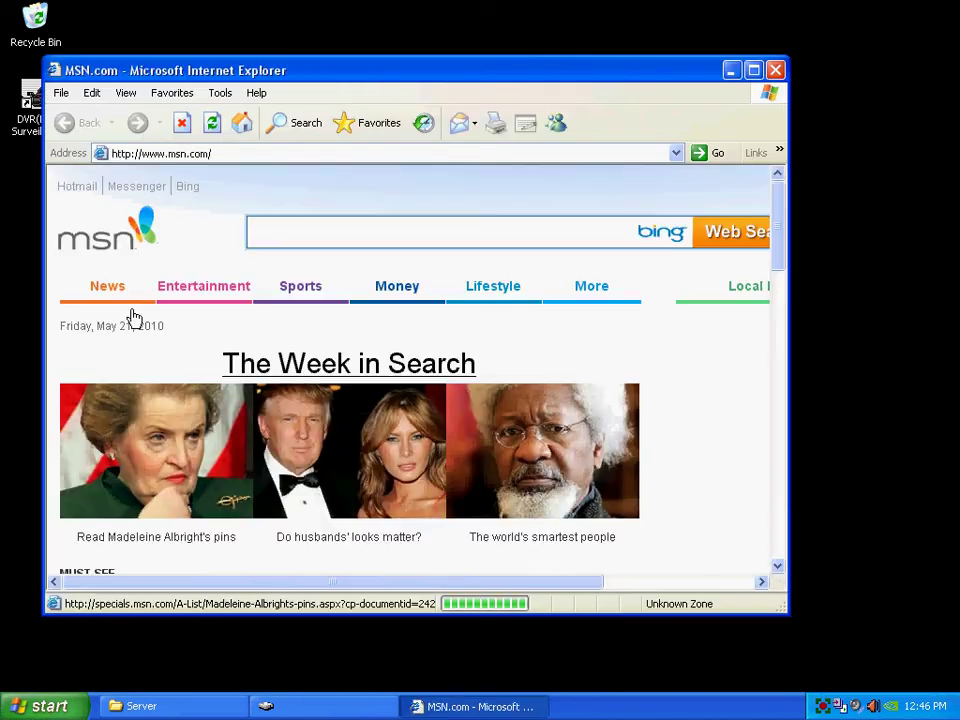
click(240, 153)
click(152, 155)
drag(143, 154, 218, 158)
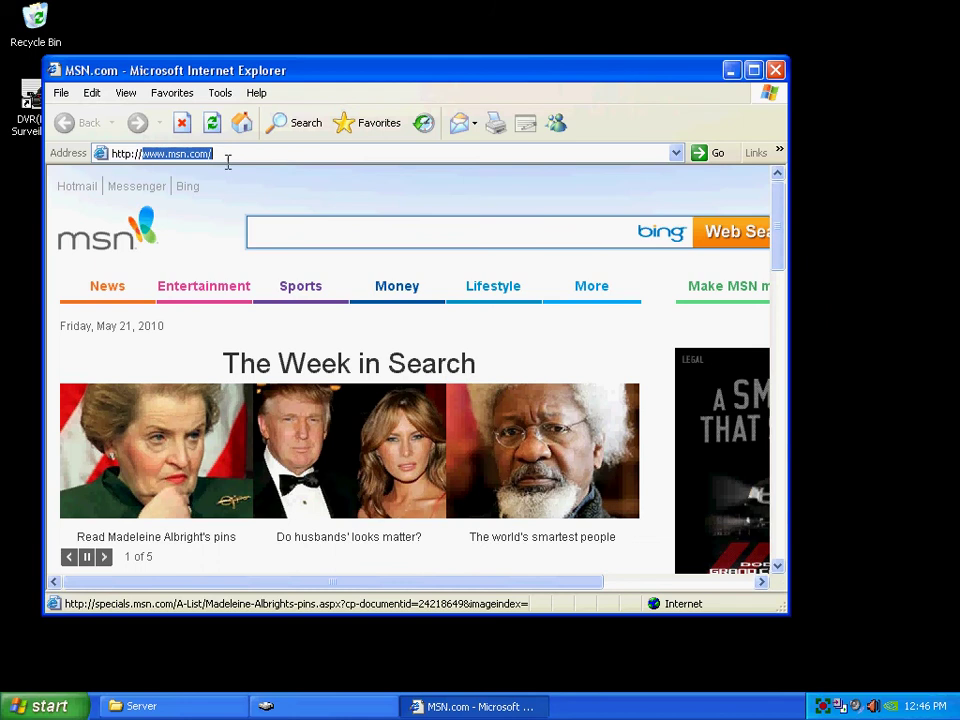
text(192.168.1.254)
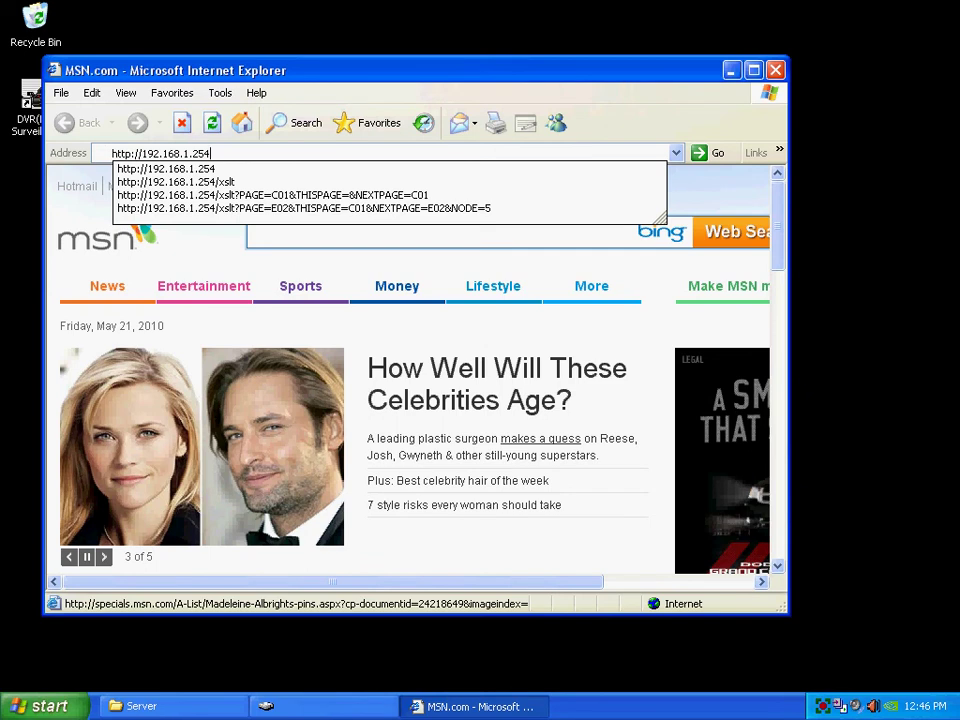
click(221, 172)
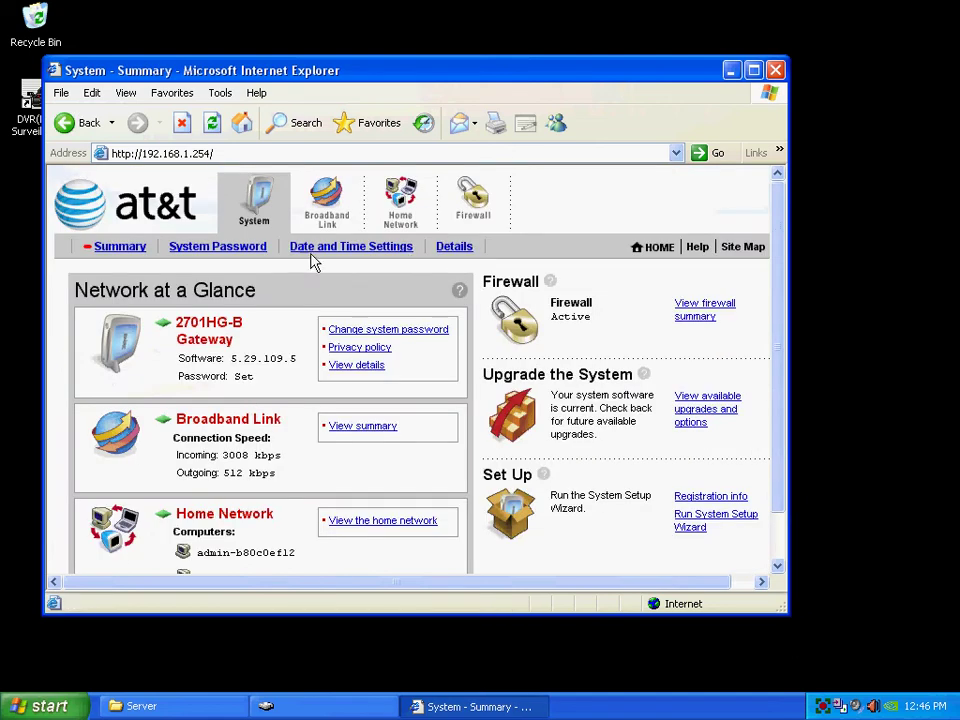
- From Home Network, open firewall settings for the second computer, admin-0117341f9, passing the system password check
click(407, 201)
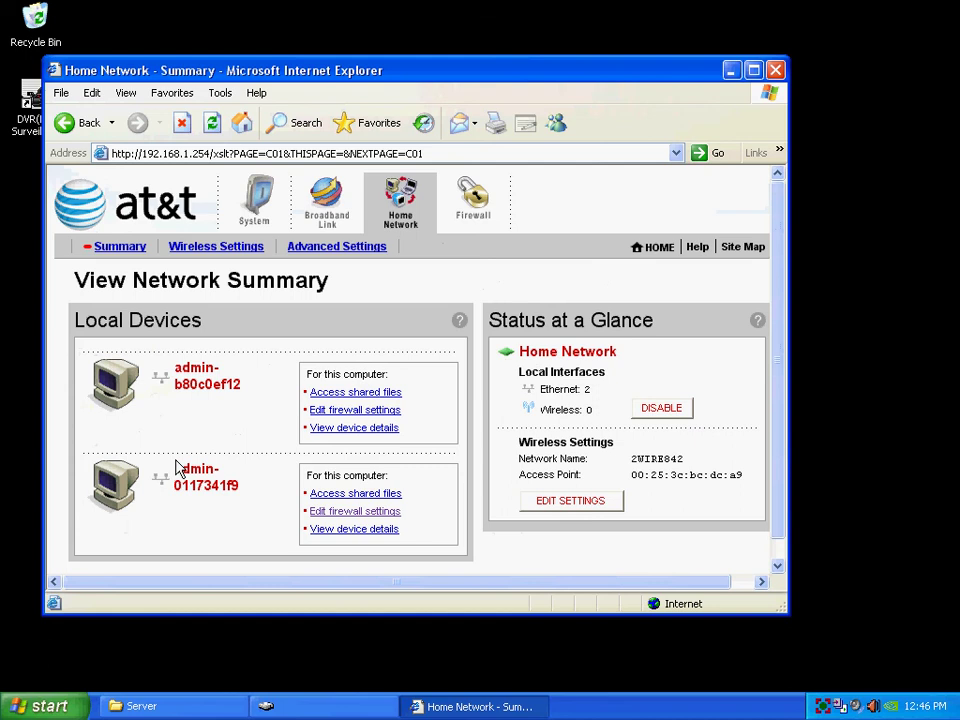
click(345, 514)
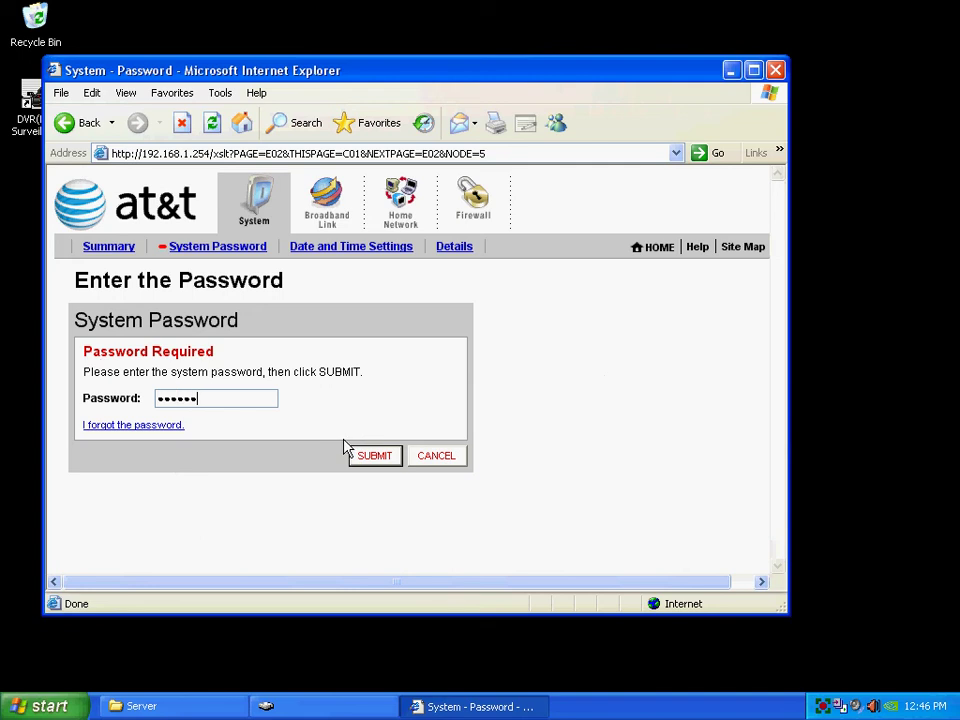
click(355, 453)
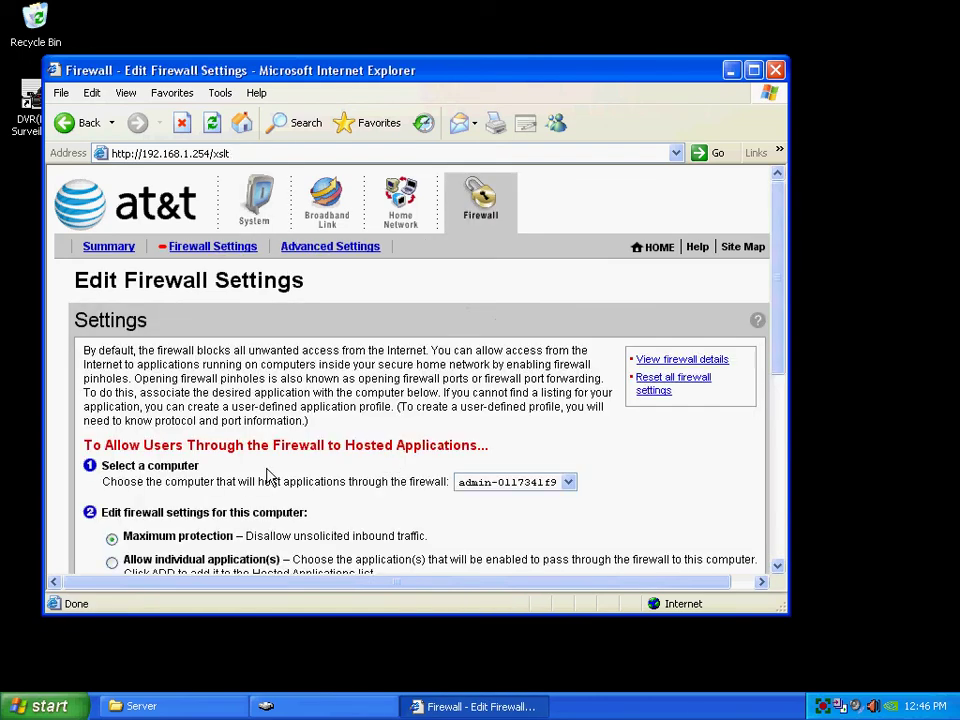
- Maximize the router window and open the blank form for a new user-defined application
scroll(268, 474, down, 5)
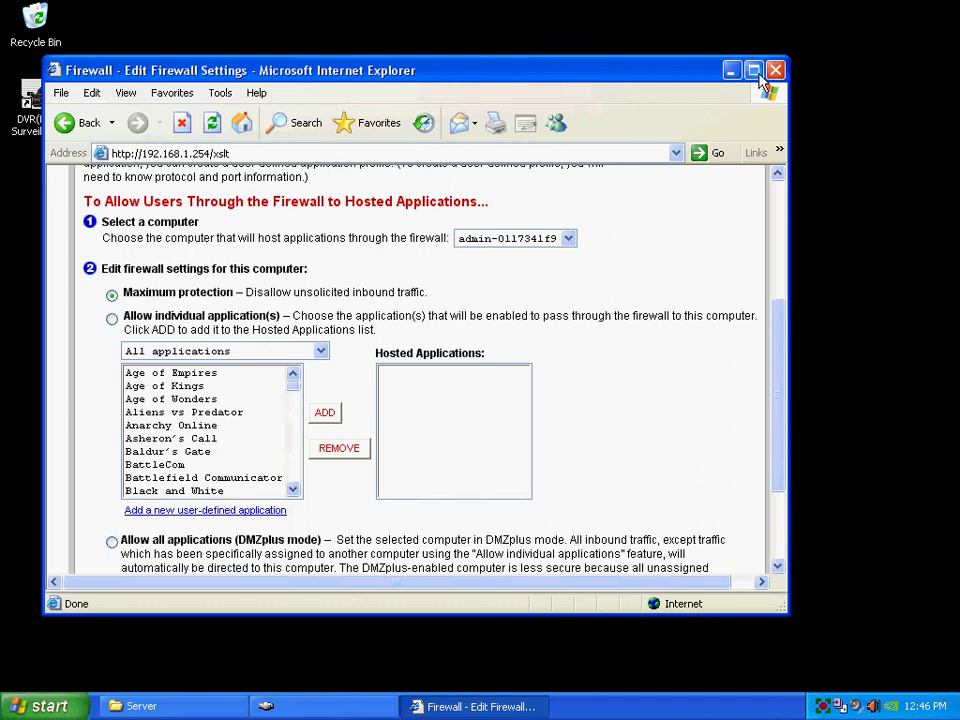
double_click(560, 70)
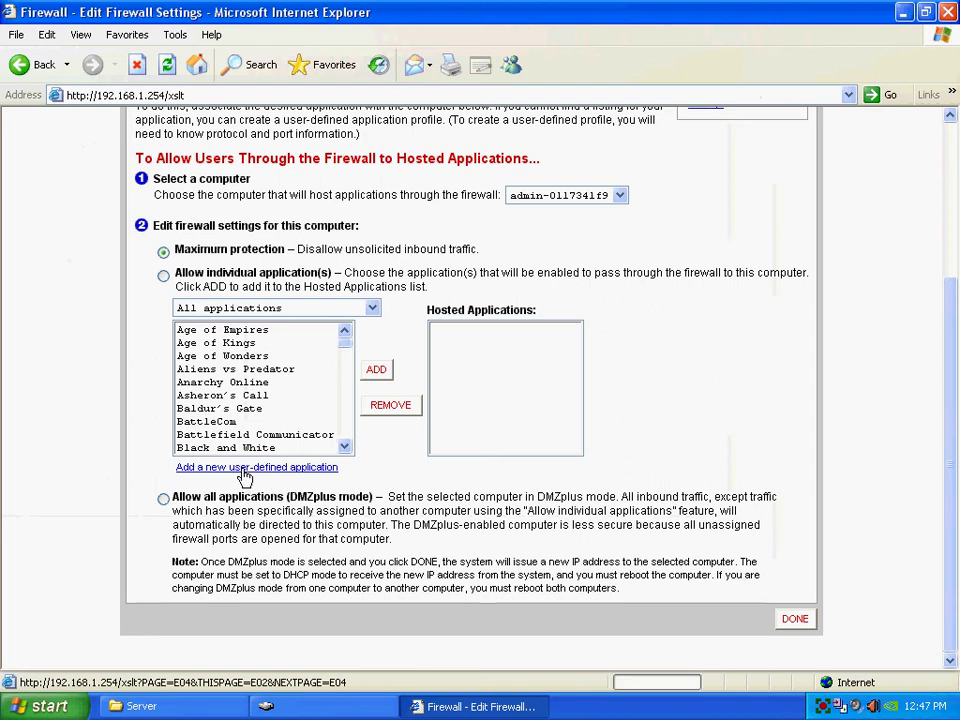
click(243, 470)
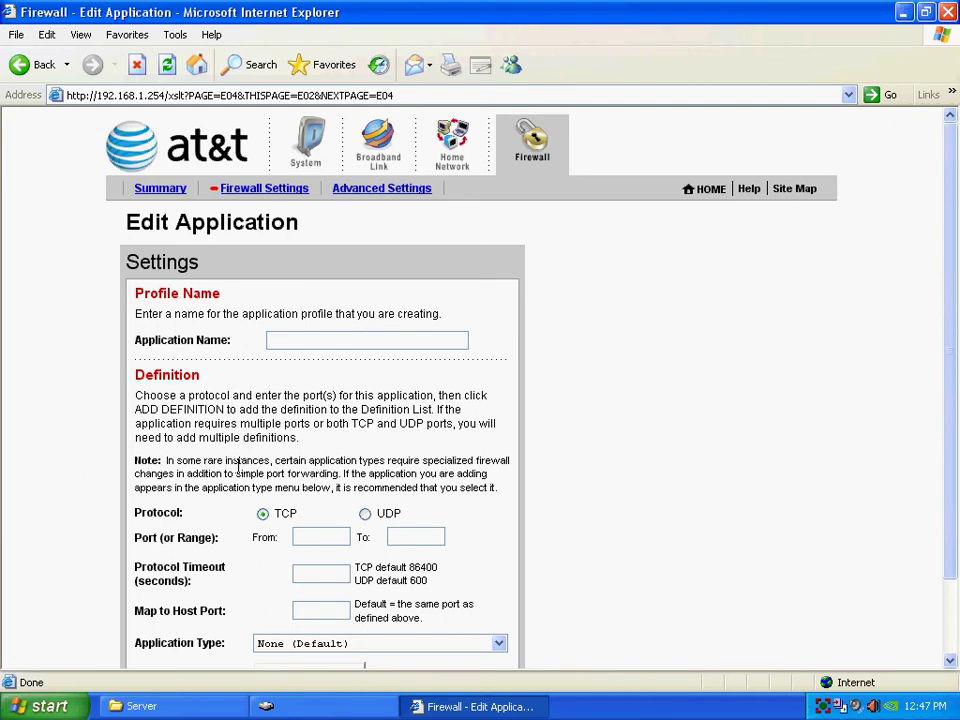
click(76, 706)
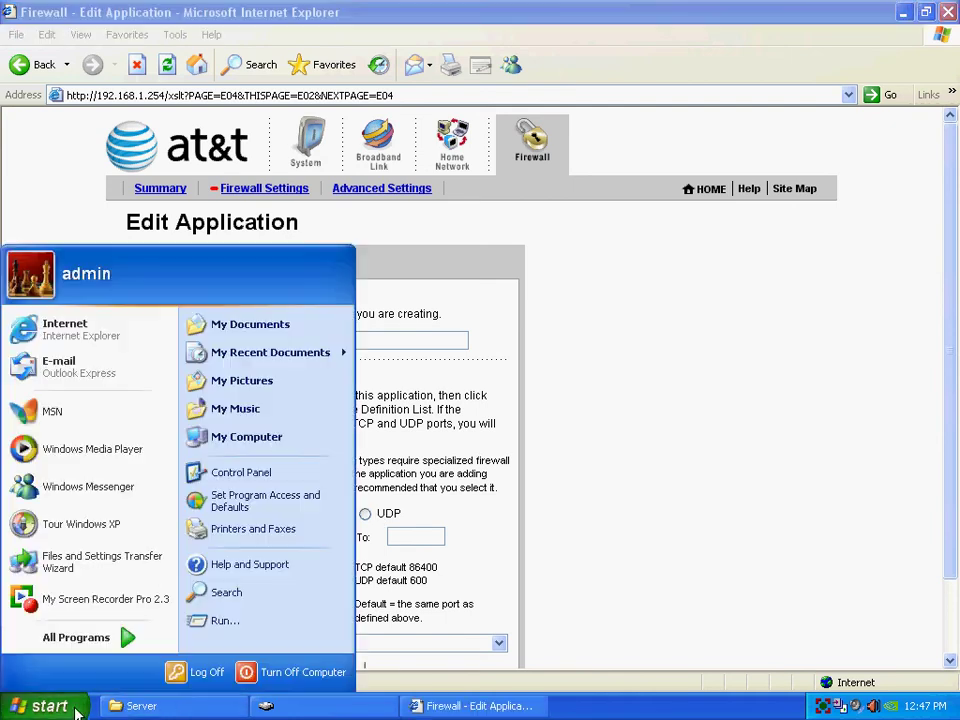
click(63, 343)
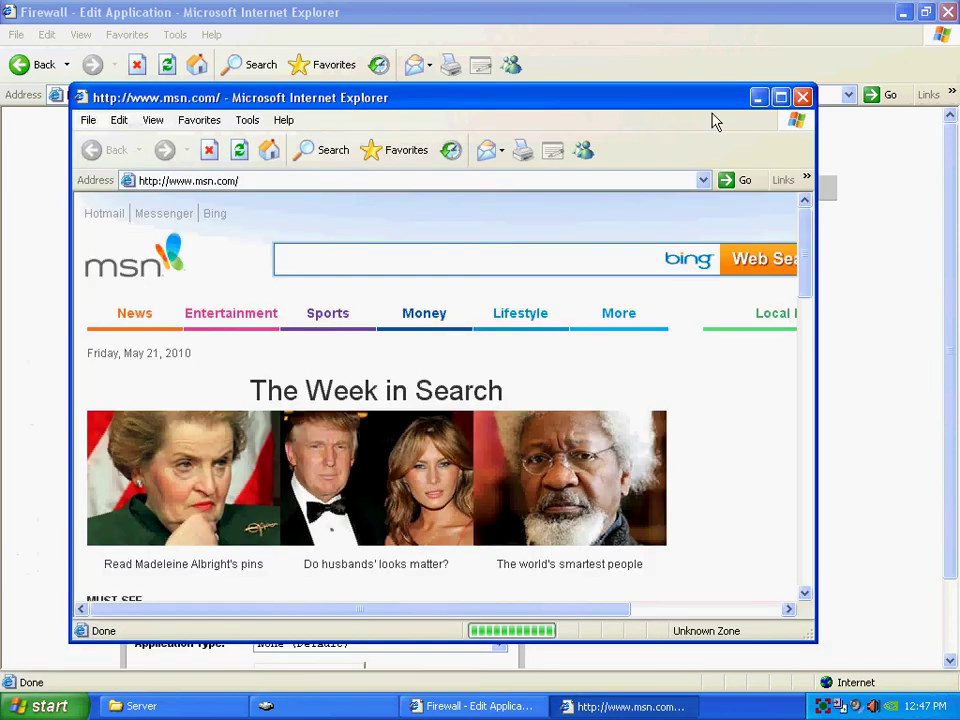
click(780, 97)
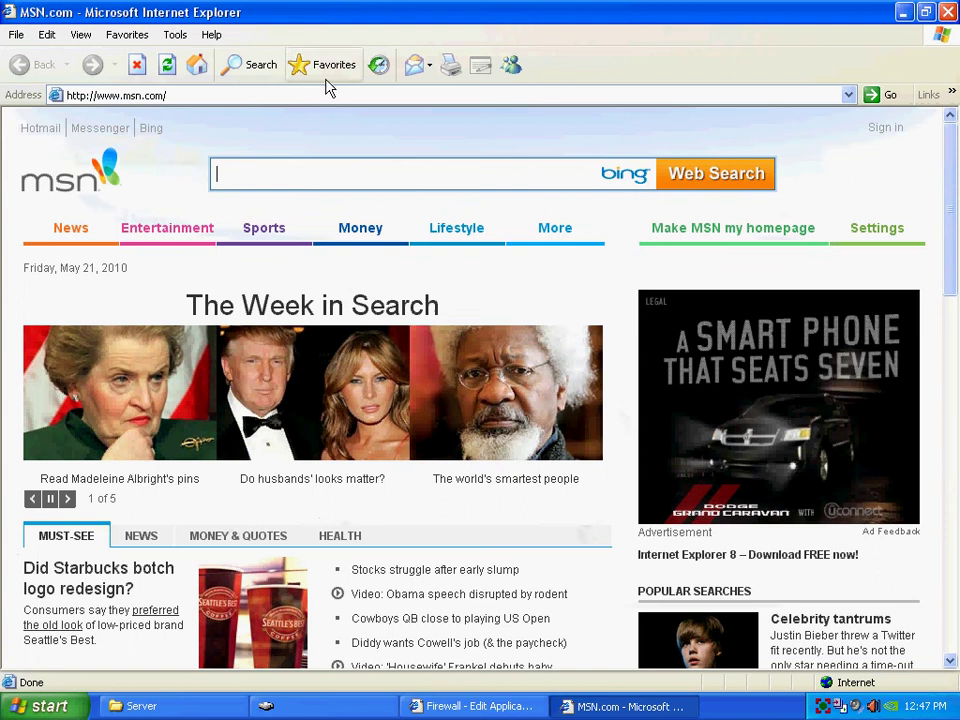
click(321, 95)
text(www.)
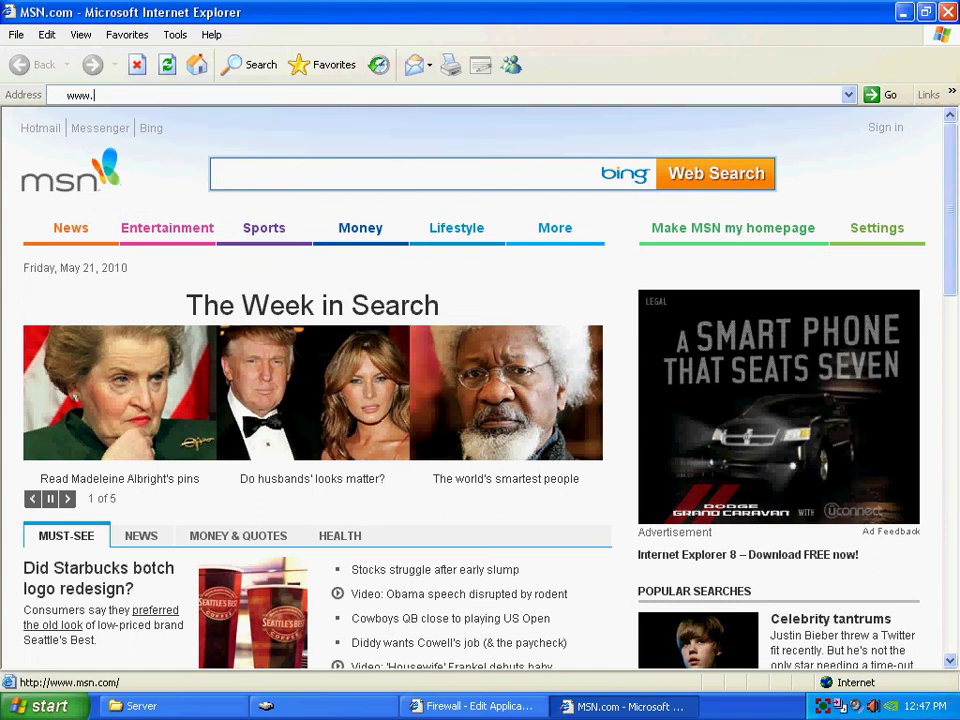
text(portforward.com)
key(Return)
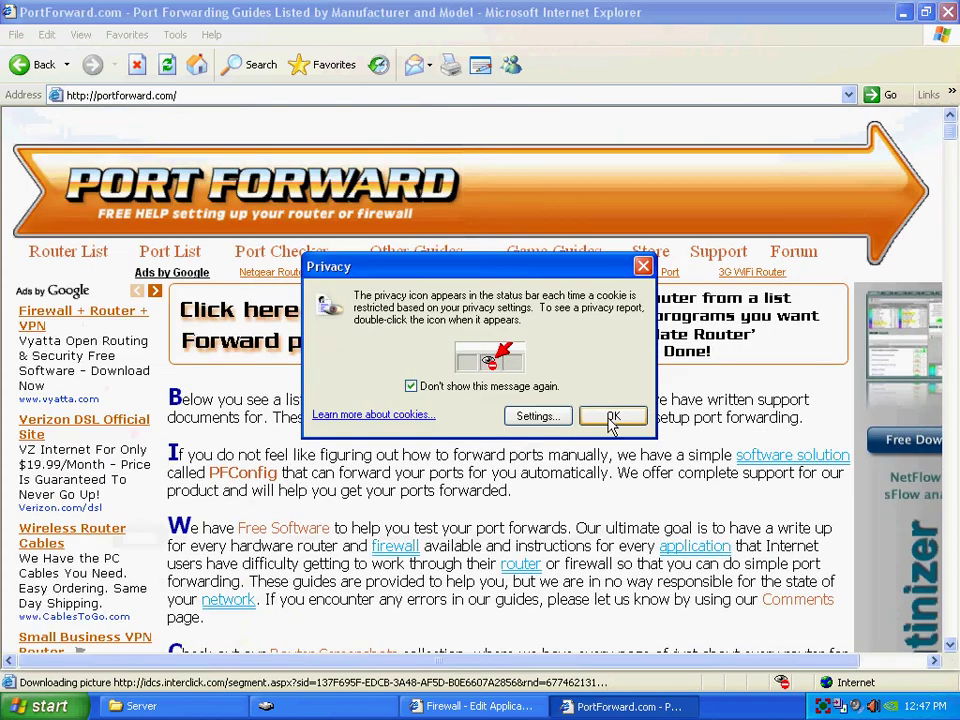
click(462, 388)
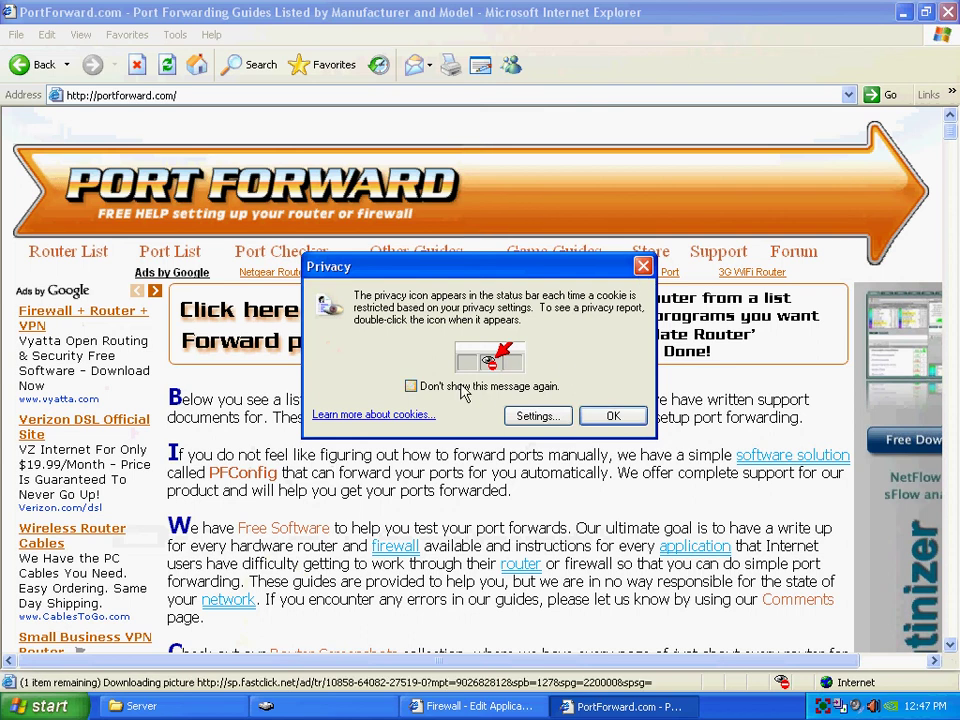
- Dismiss the privacy notice and scroll PortForward's Router List down to the Linksys WAG54G
click(613, 416)
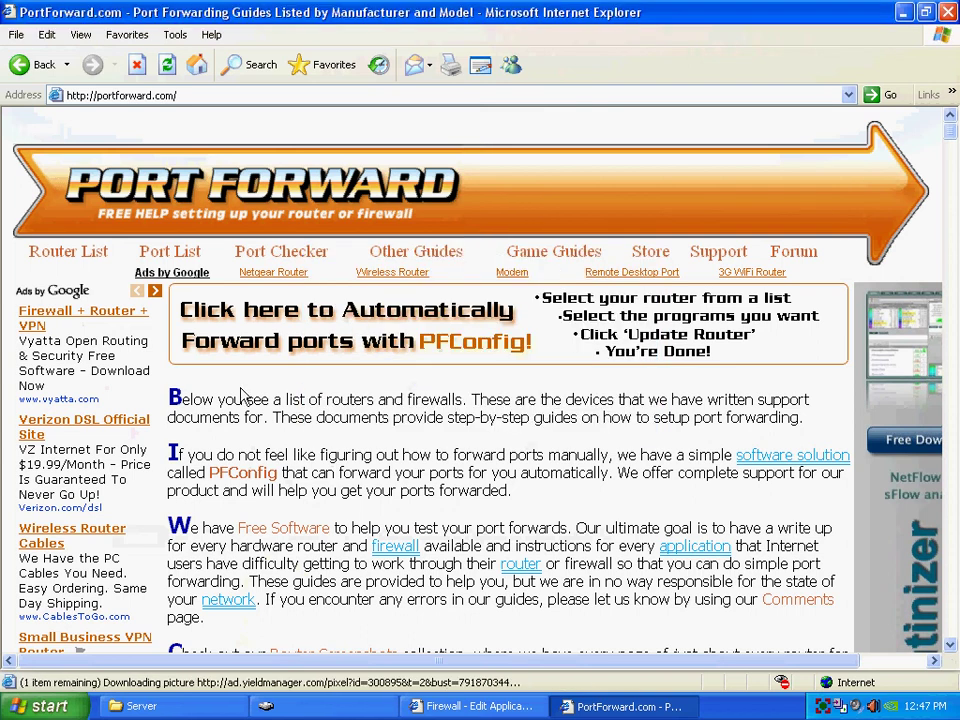
click(84, 256)
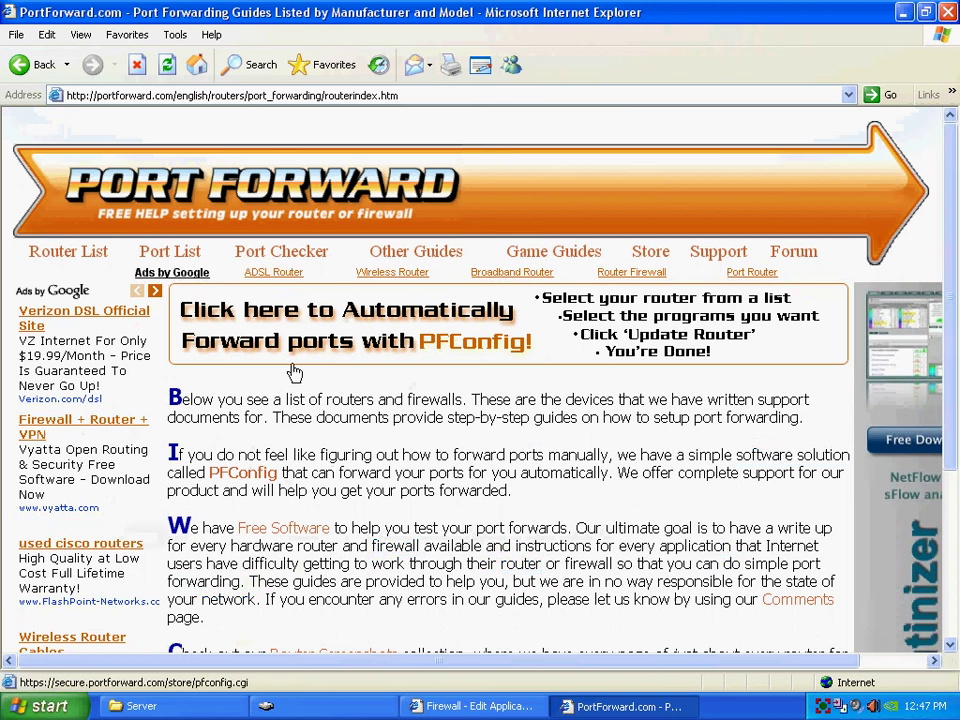
scroll(310, 410, down, 10)
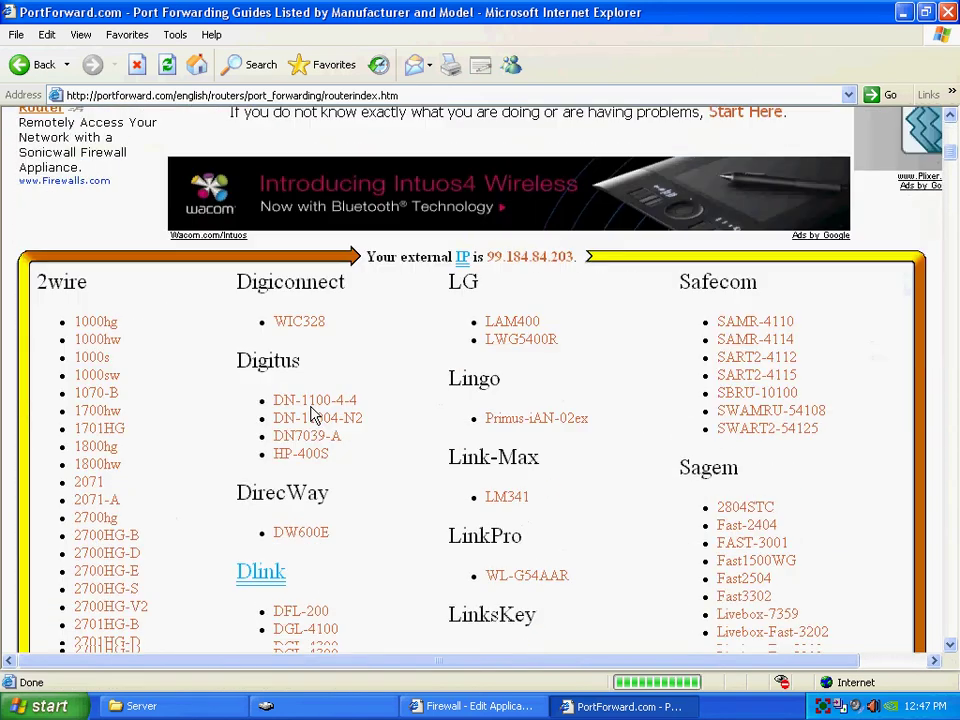
scroll(312, 412, down, 5)
scroll(306, 396, up, 5)
scroll(399, 441, down, 5)
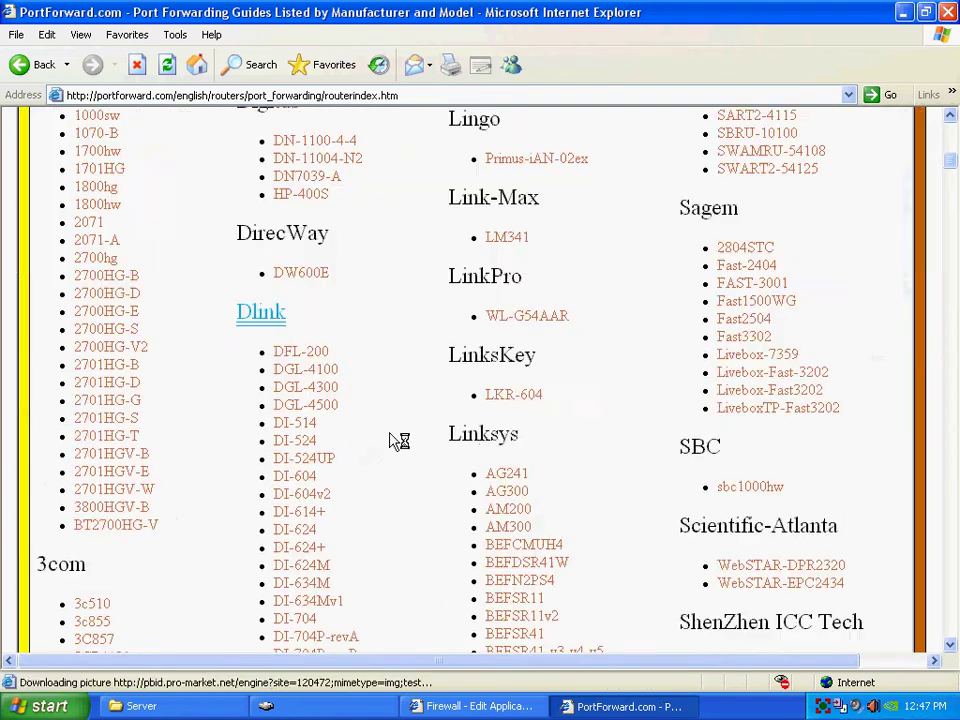
scroll(392, 441, down, 6)
scroll(392, 441, up, 6)
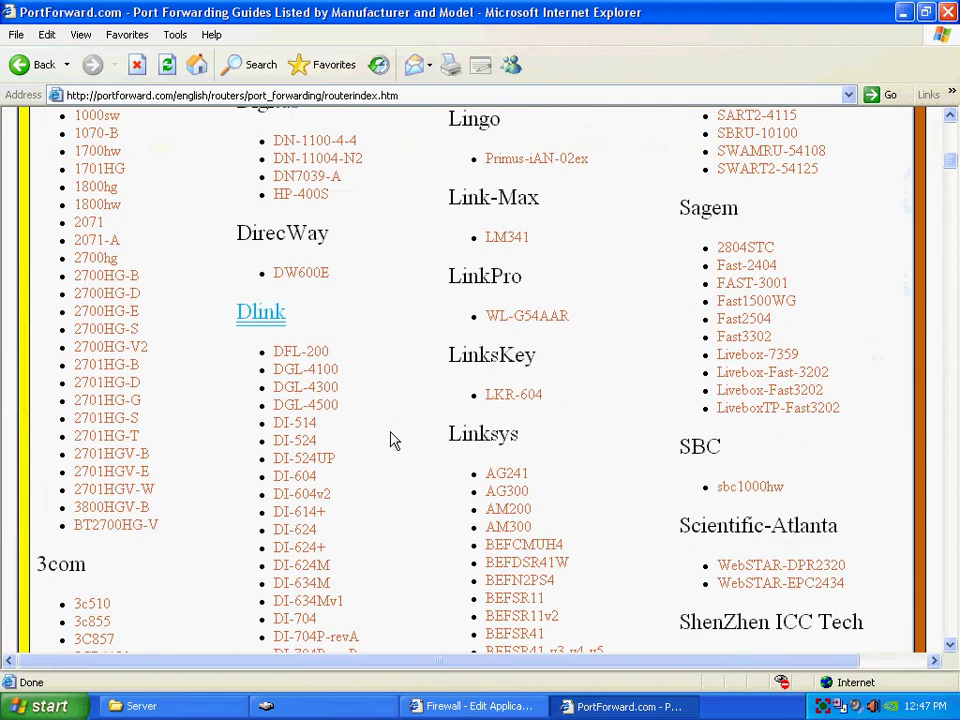
scroll(395, 441, down, 10)
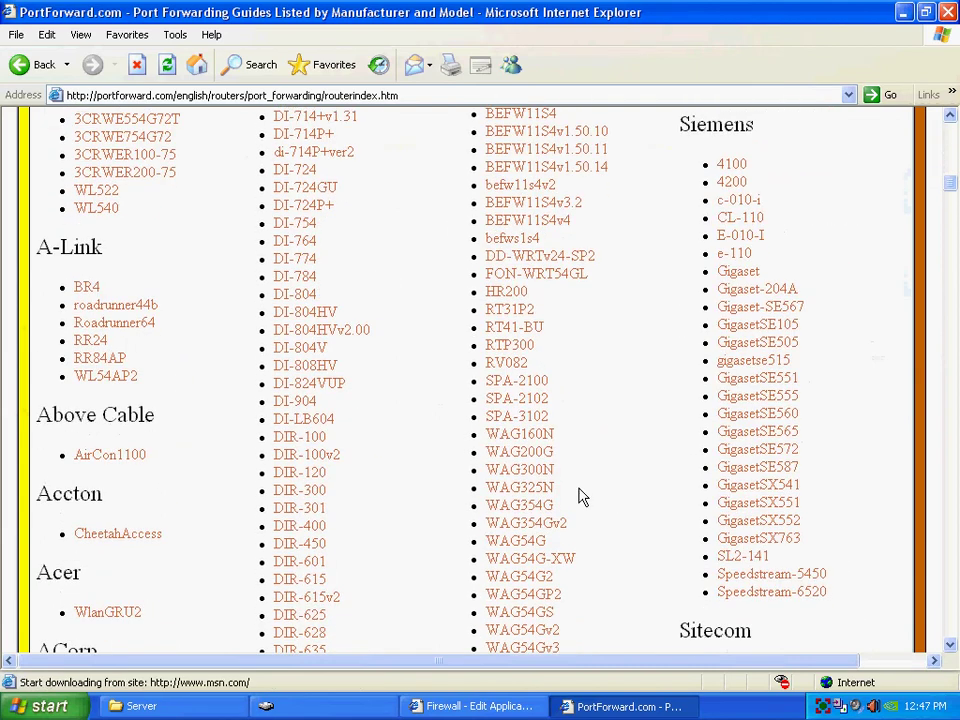
scroll(583, 497, down, 3)
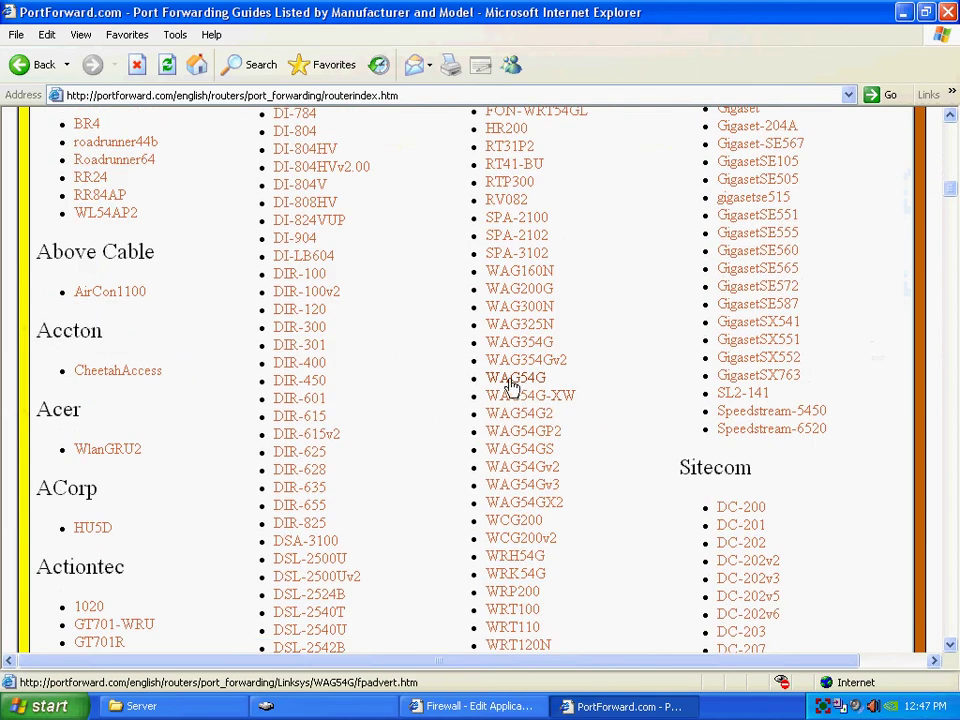
- Open the Linksys WAG54G port forwarding guide, skipping the advertisement, and scroll through it
click(518, 385)
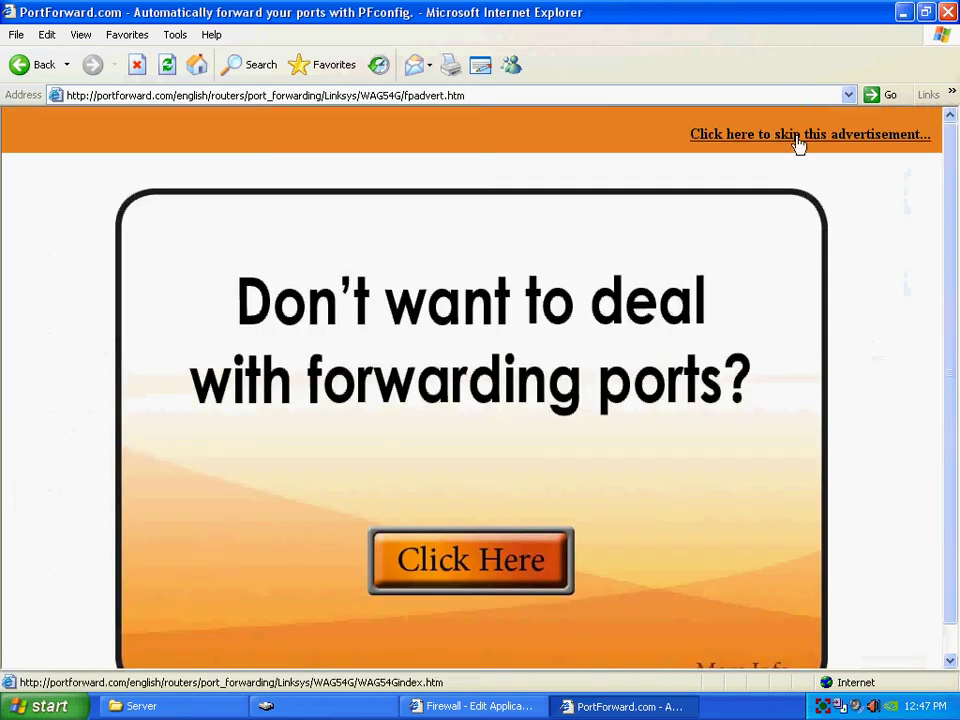
click(797, 143)
scroll(423, 482, down, 4)
scroll(332, 484, down, 1)
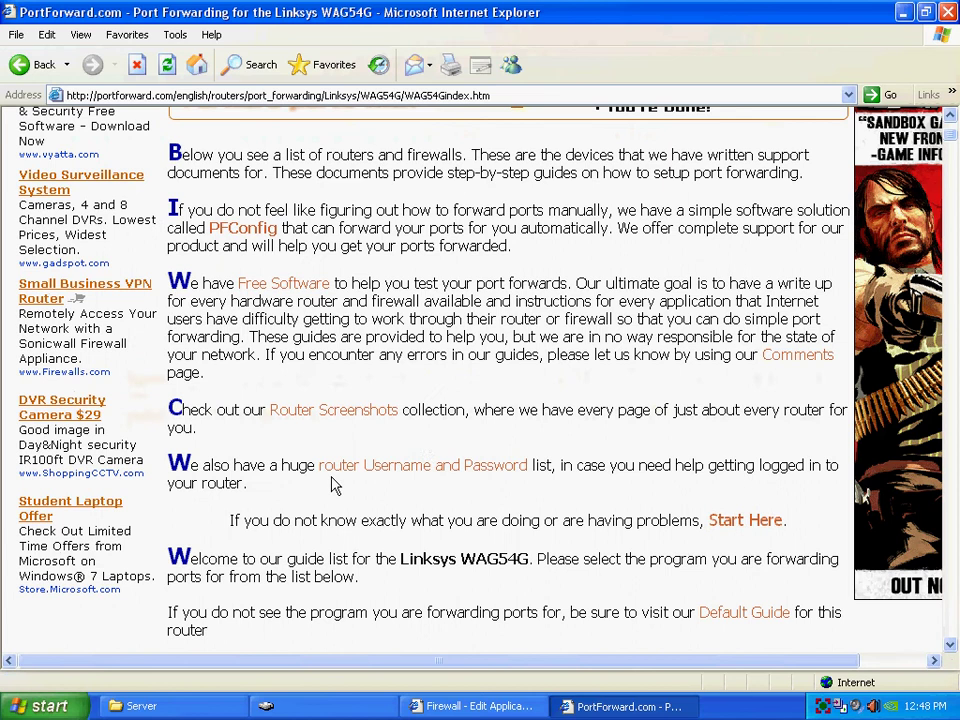
scroll(339, 469, down, 4)
scroll(311, 395, up, 3)
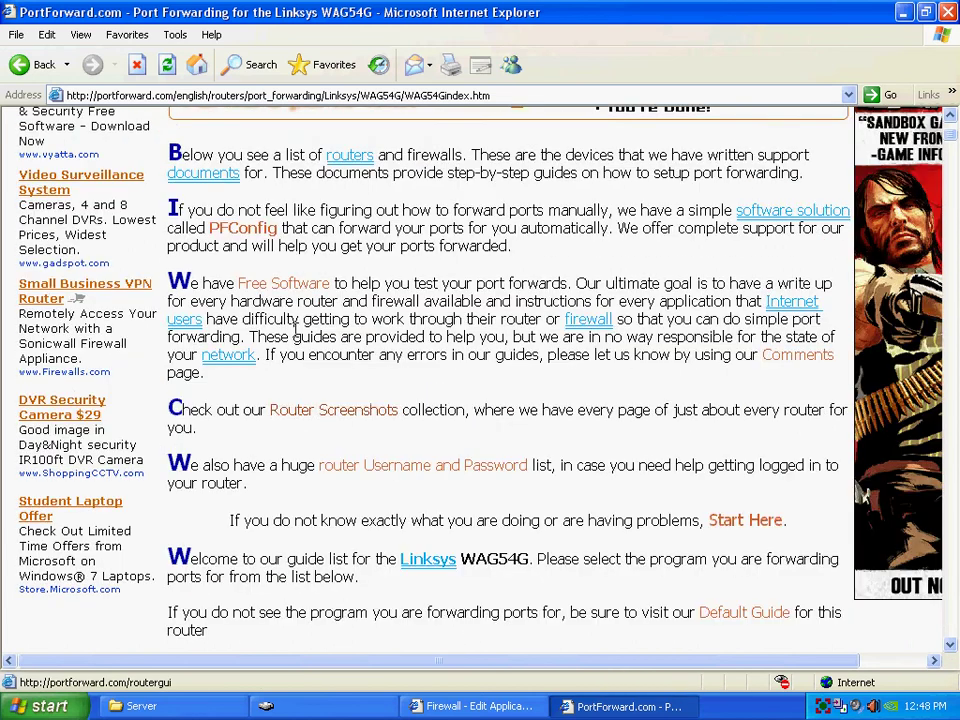
scroll(371, 379, up, 5)
scroll(369, 386, down, 5)
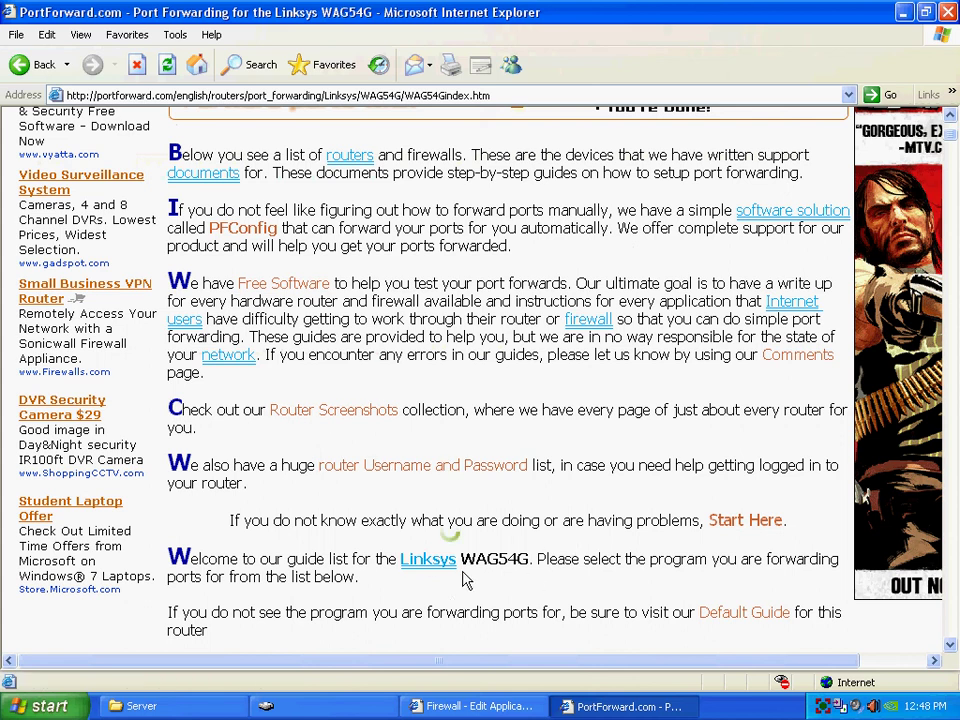
scroll(463, 578, down, 3)
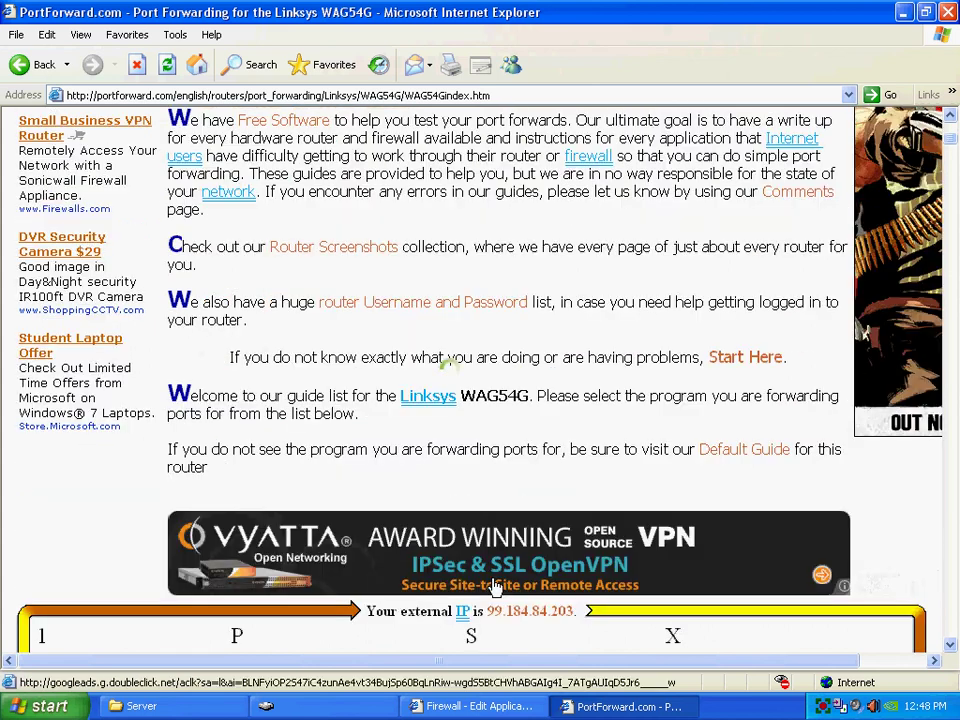
- Read the default port forwarding guide, then return to the router's Edit Application page
click(752, 450)
scroll(418, 508, down, 10)
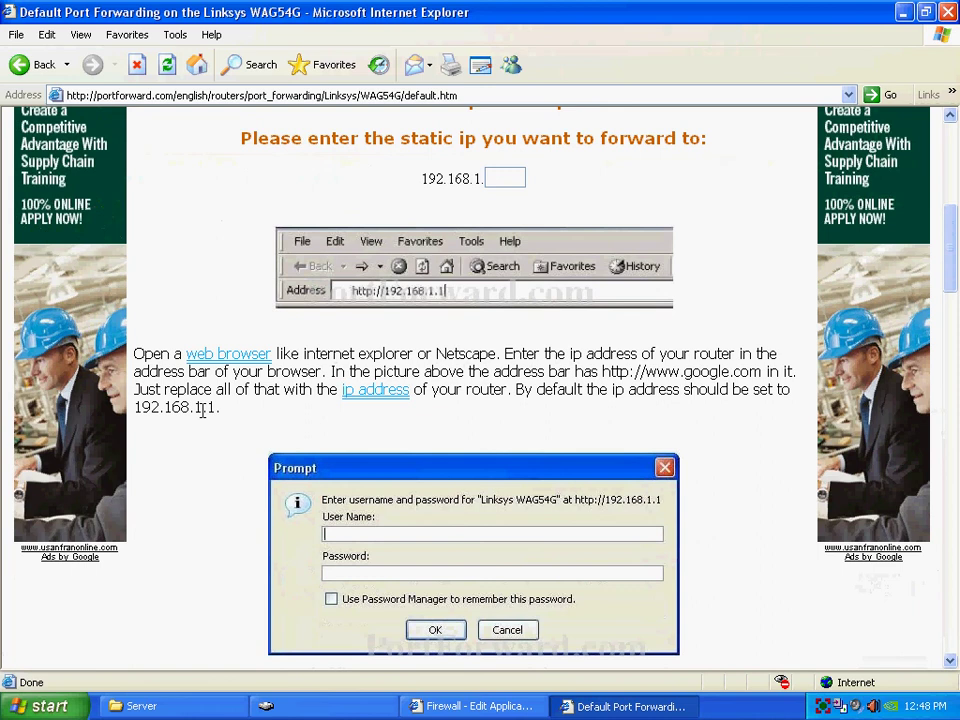
scroll(212, 435, down, 12)
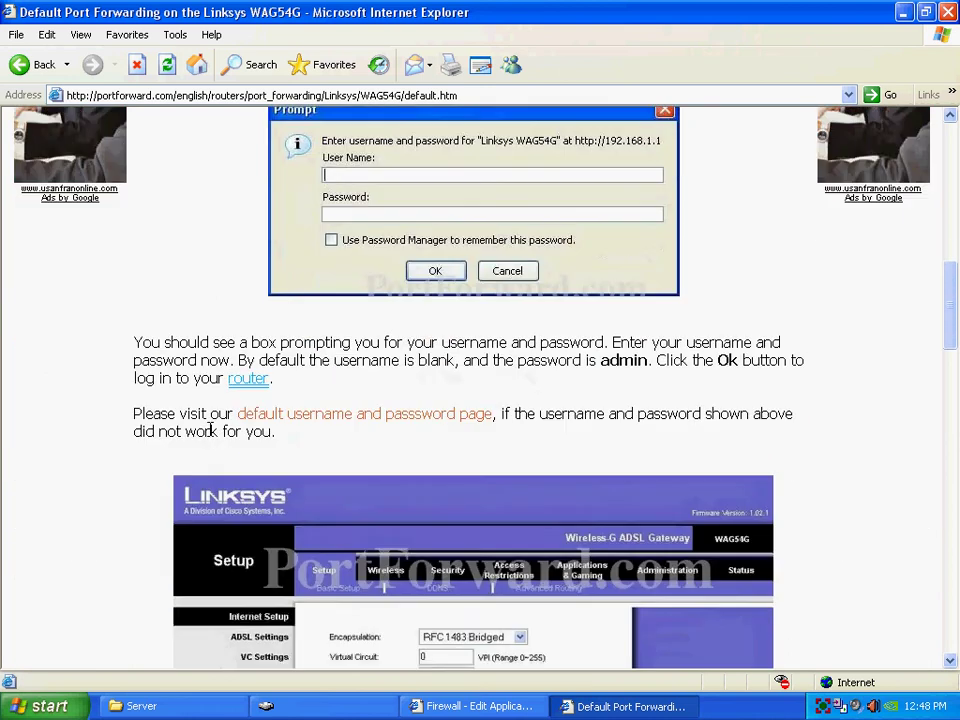
scroll(214, 438, up, 6)
scroll(287, 418, down, 12)
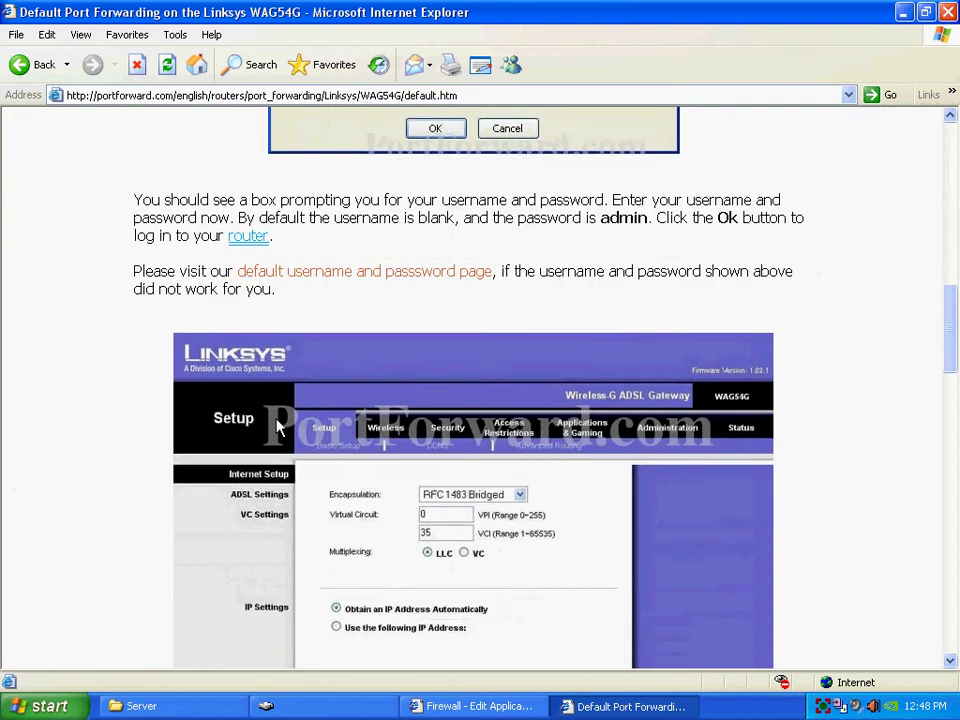
scroll(381, 409, up, 5)
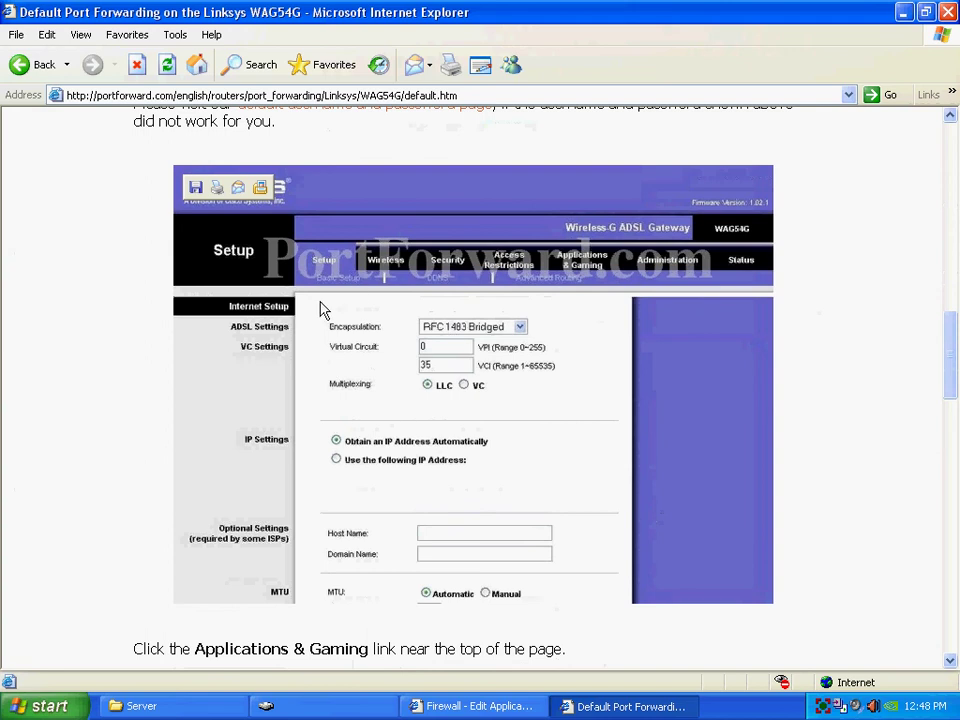
scroll(326, 328, down, 5)
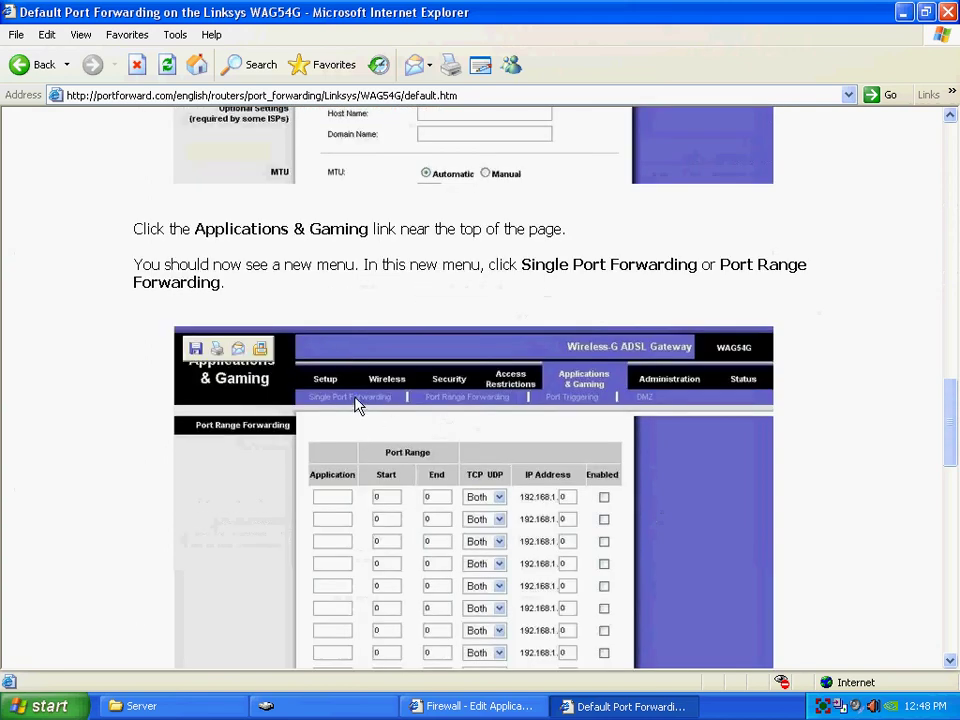
scroll(470, 410, down, 18)
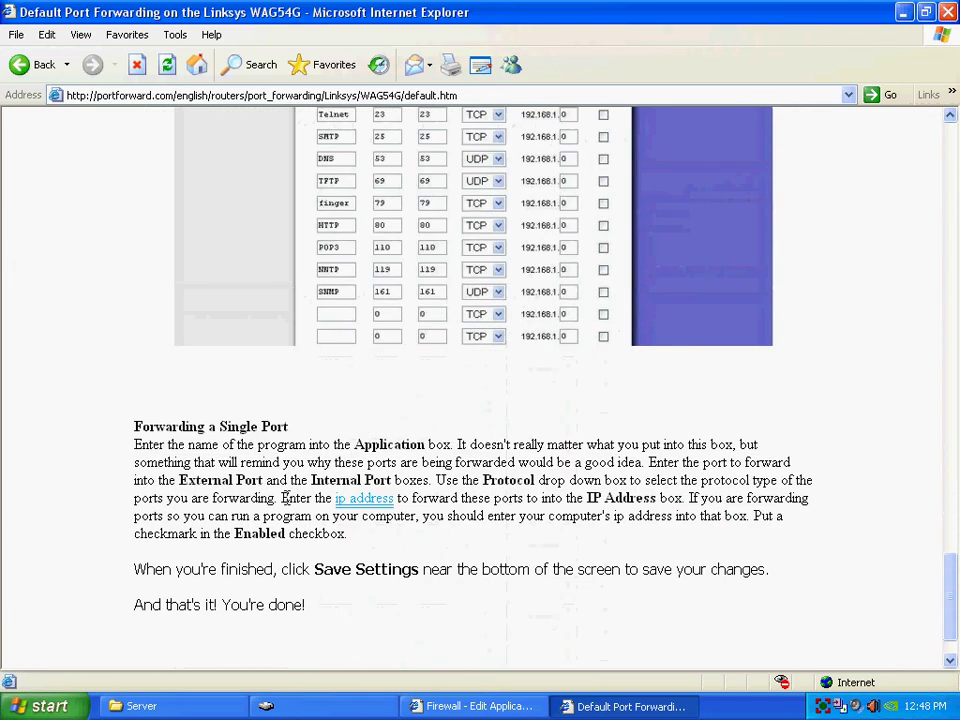
key(alt+Tab)
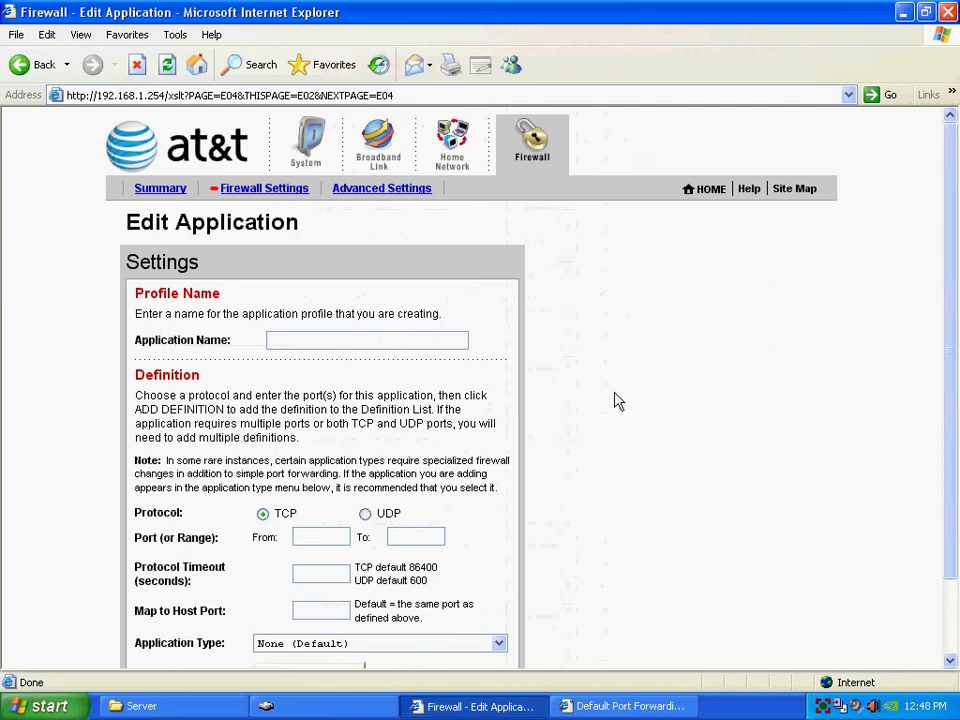
- Name the application dvr1 and add a TCP 7000–7064 definition mapped to host port 7000
text(dvr1)
click(365, 514)
click(262, 515)
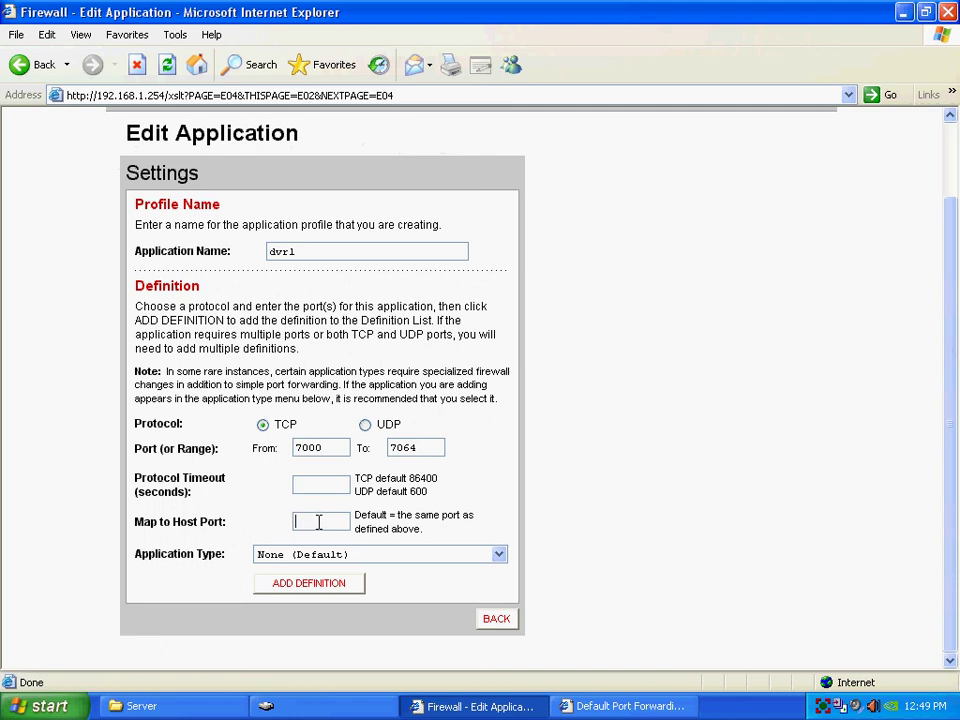
click(315, 517)
key(Tab)
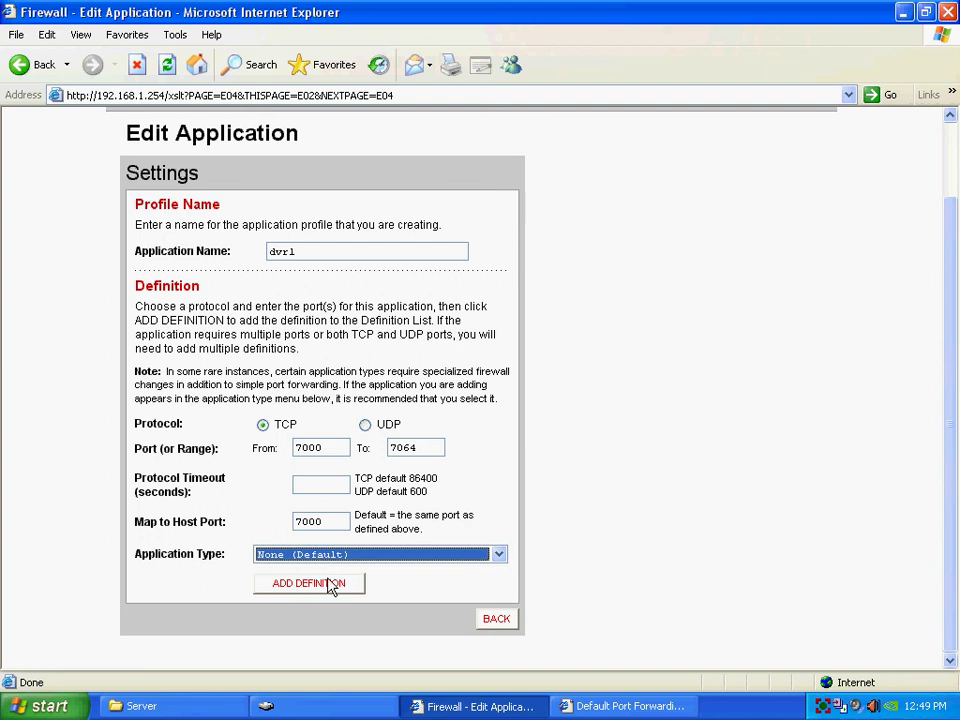
click(326, 586)
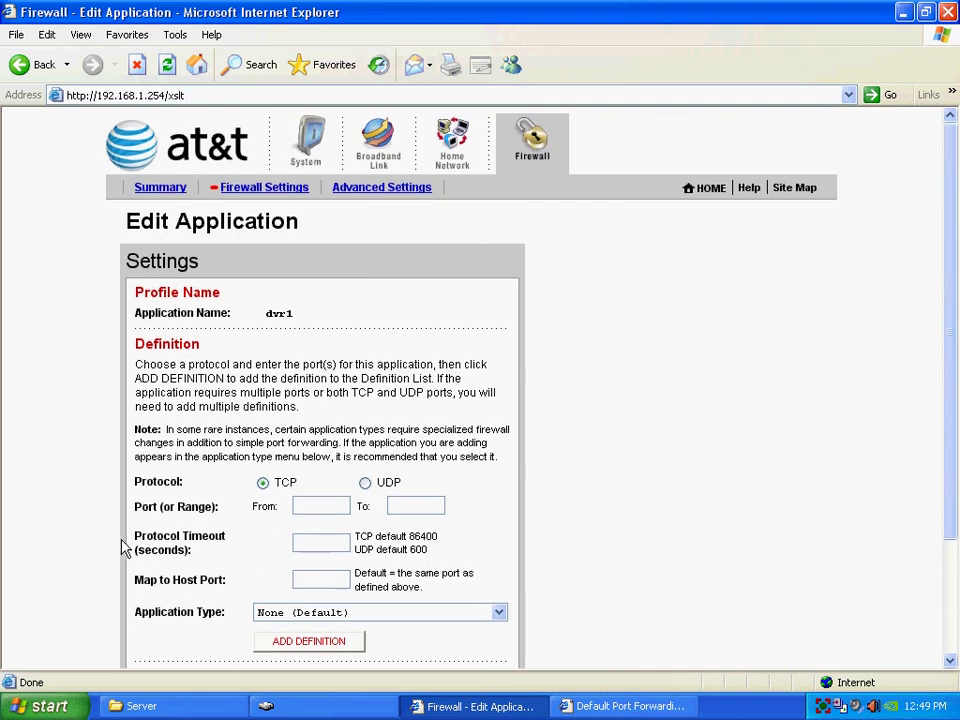
- Add a TCP 9000–9000 definition mapped to host port 9000, then go back to firewall settings
scroll(122, 546, down, 3)
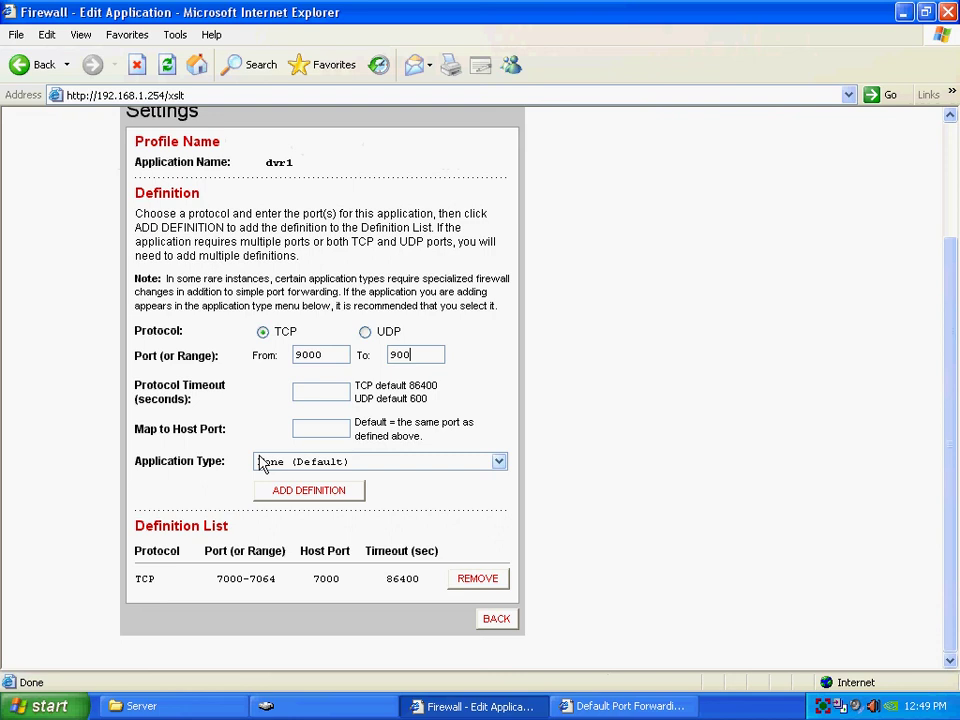
click(305, 429)
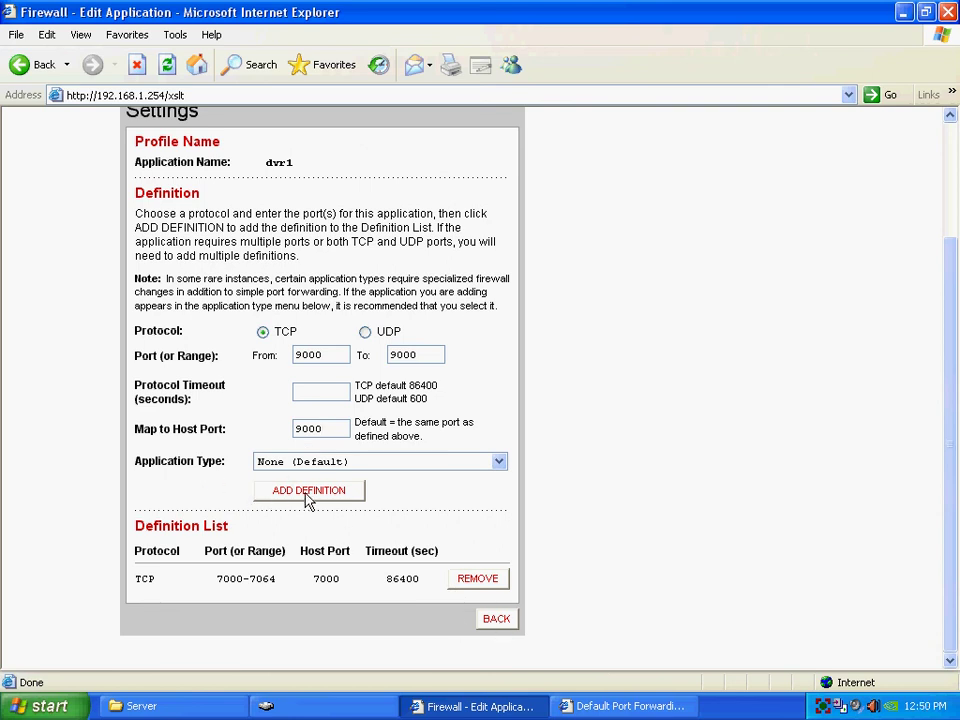
click(308, 494)
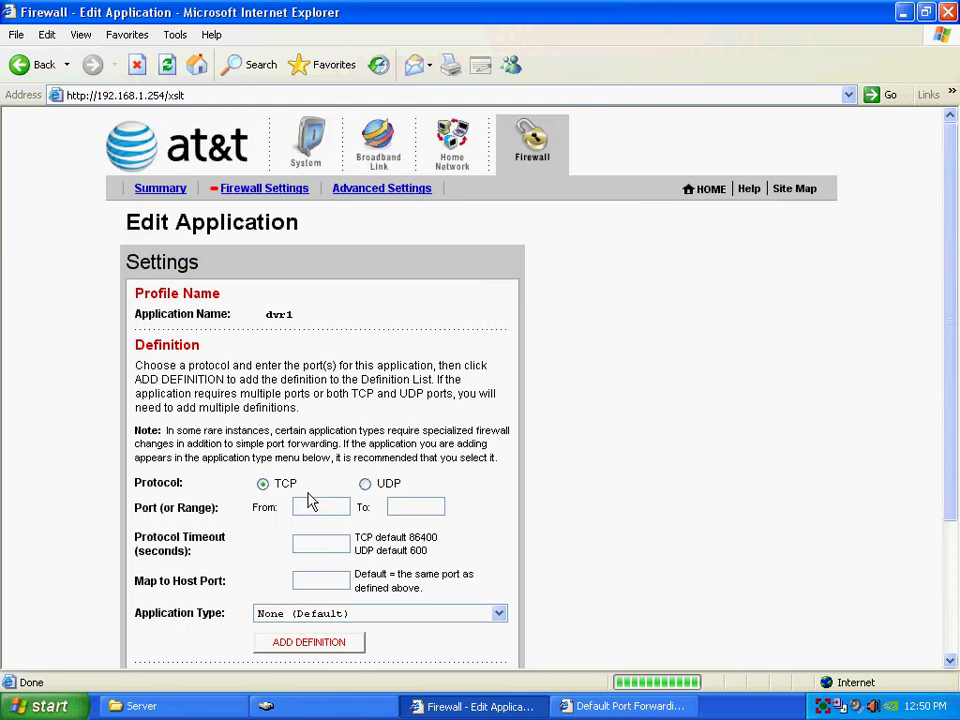
scroll(257, 522, down, 3)
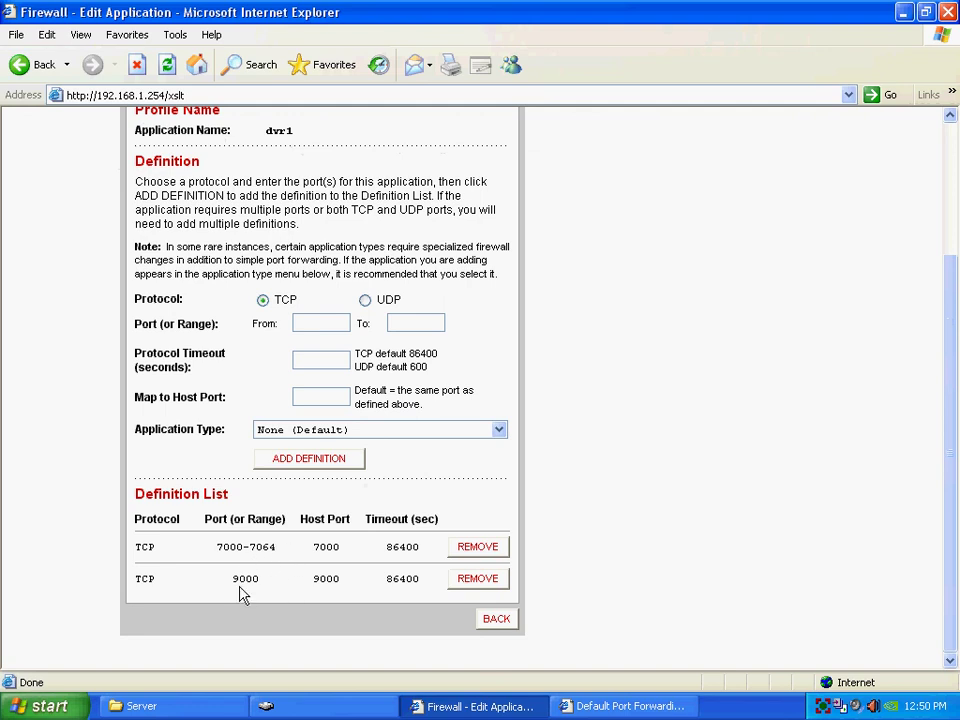
click(512, 621)
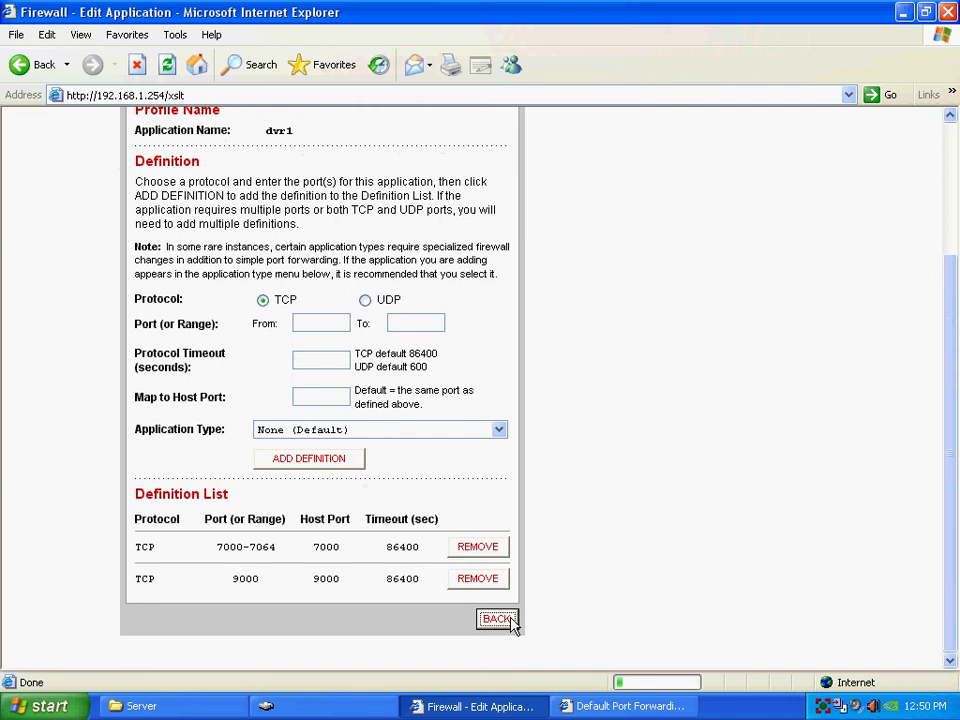
- Add dvr1 to admin-PC's Hosted Applications and save the firewall settings
scroll(510, 626, down, 5)
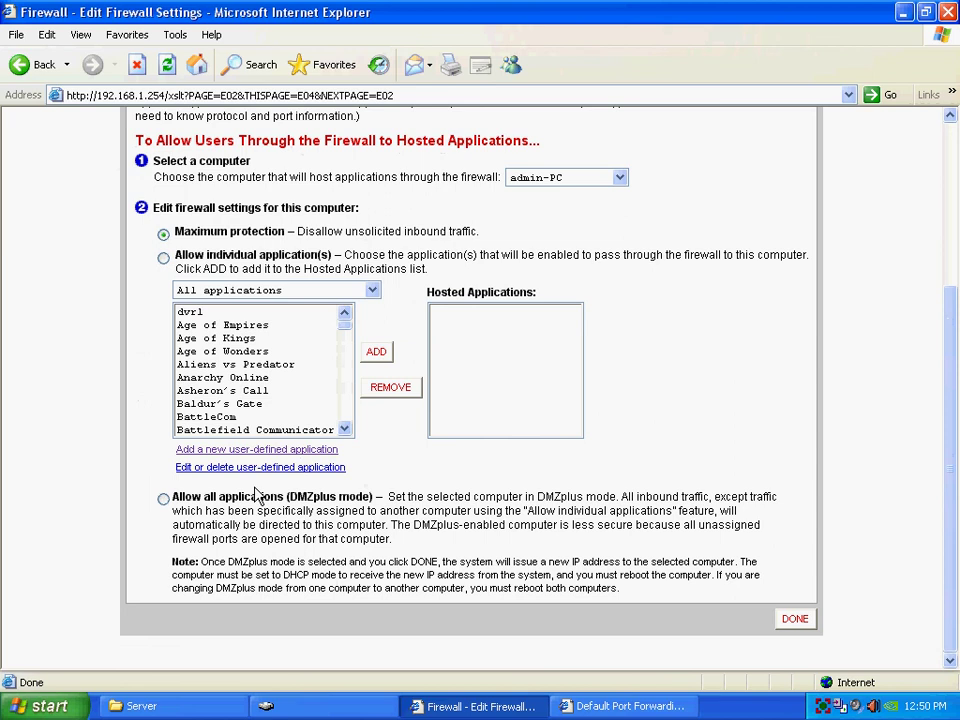
click(188, 314)
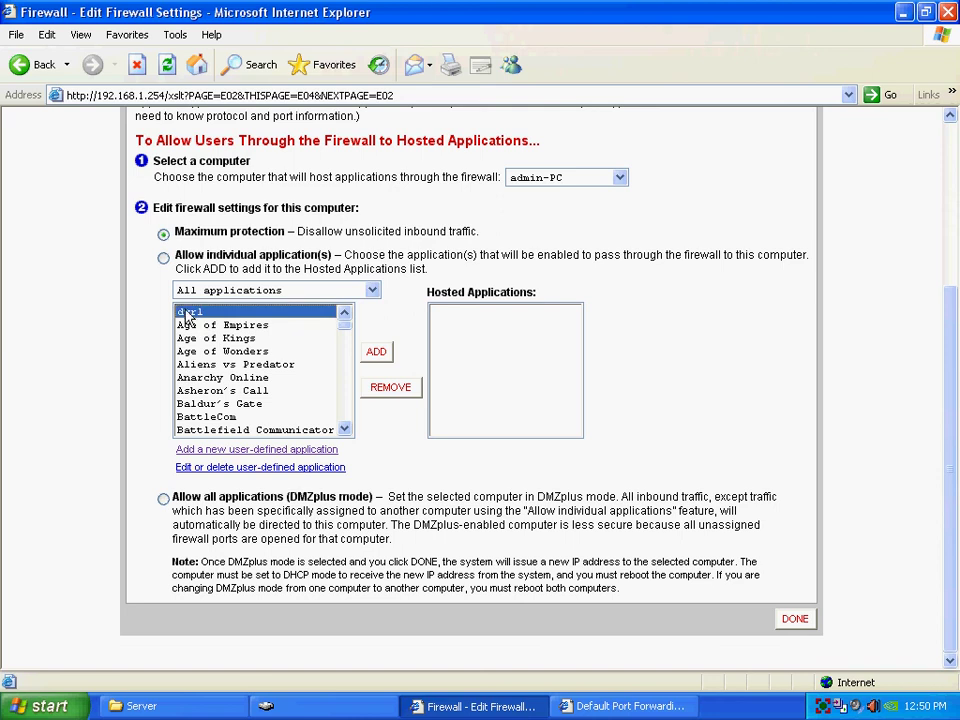
click(377, 356)
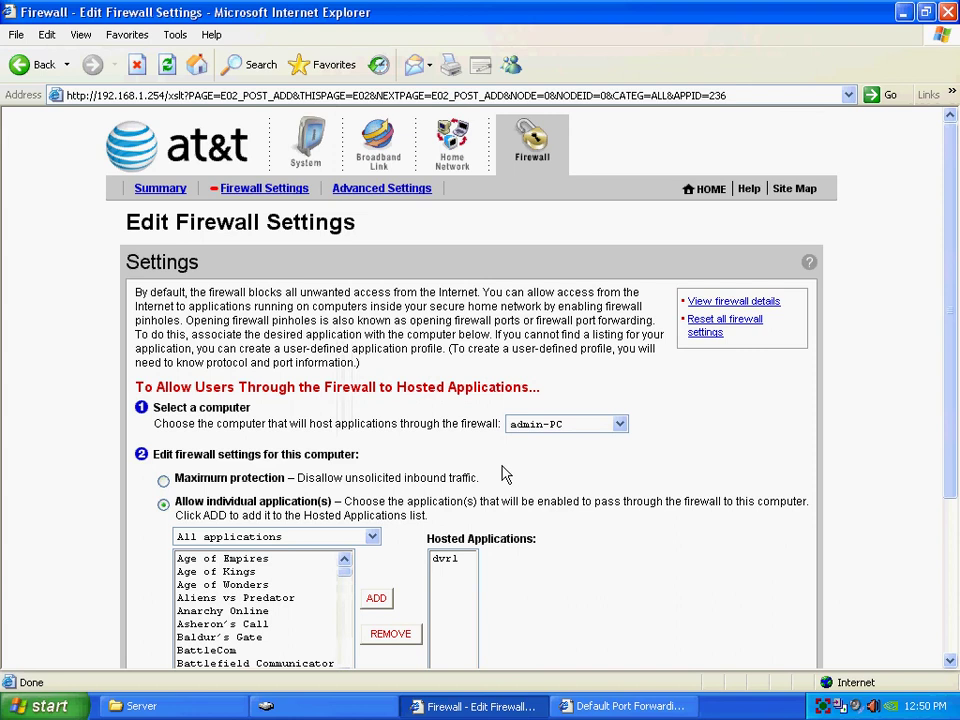
scroll(500, 540, down, 4)
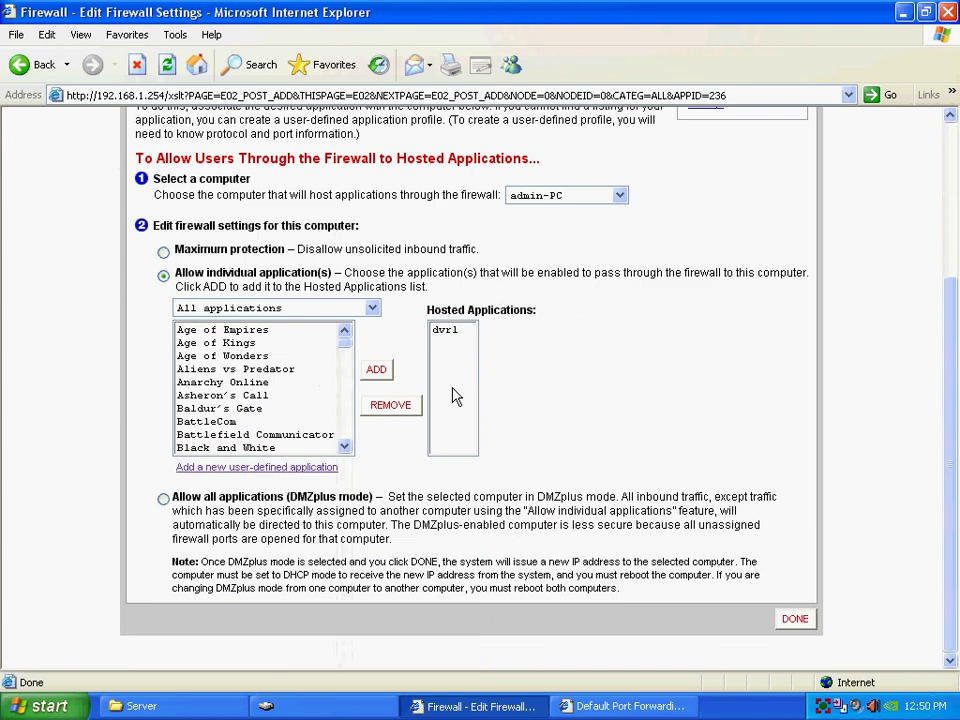
click(797, 624)
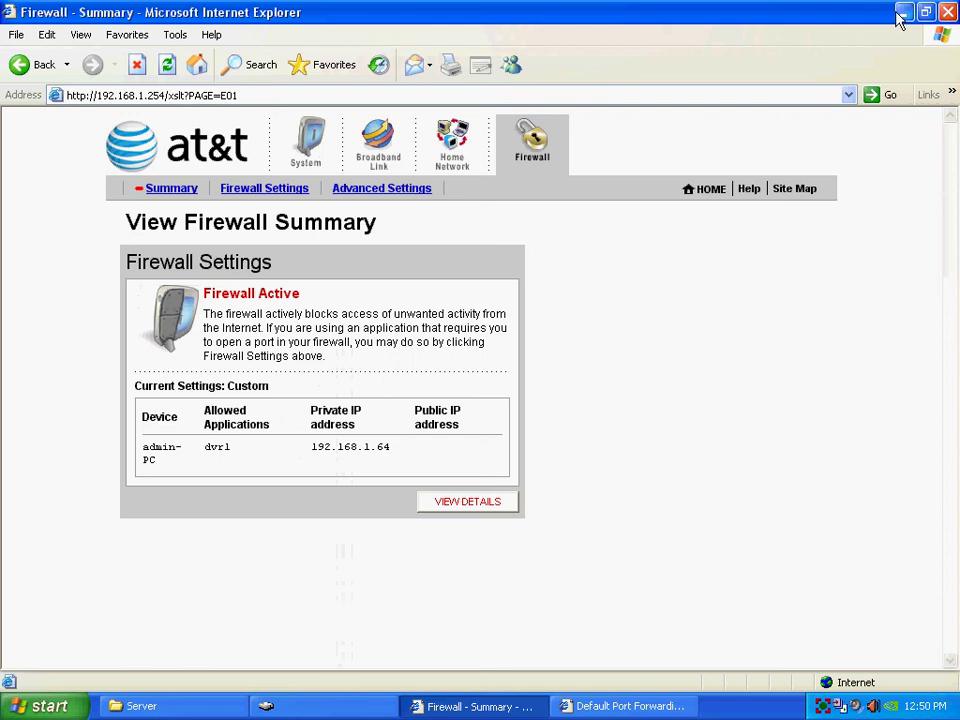
- Bring the NDVR software to the front and look over its system parameters, closing them unchanged
click(620, 706)
click(264, 704)
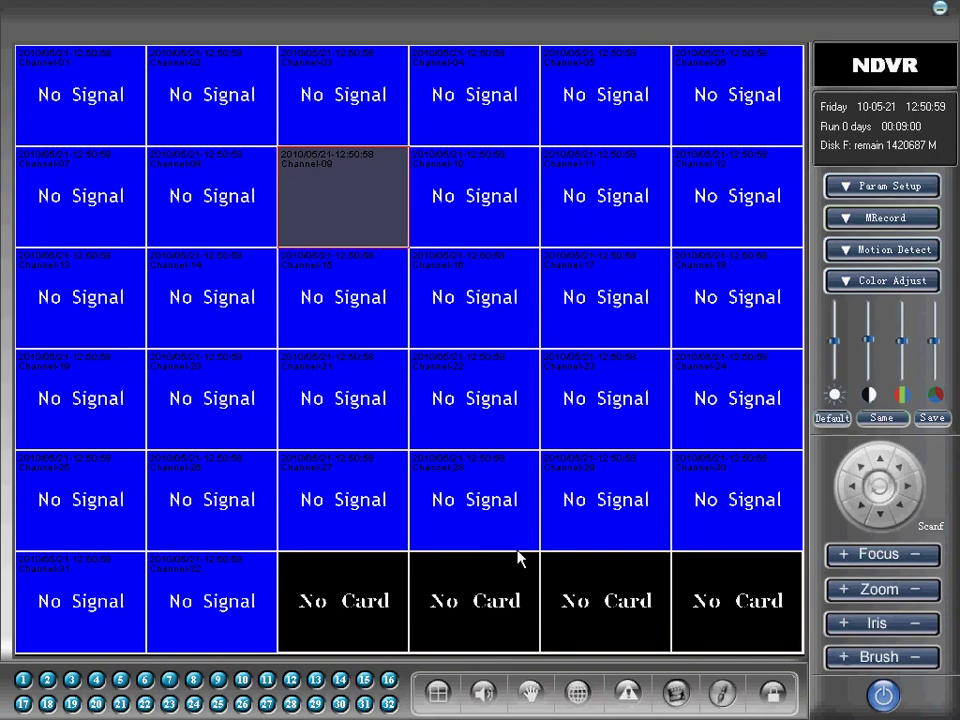
click(876, 188)
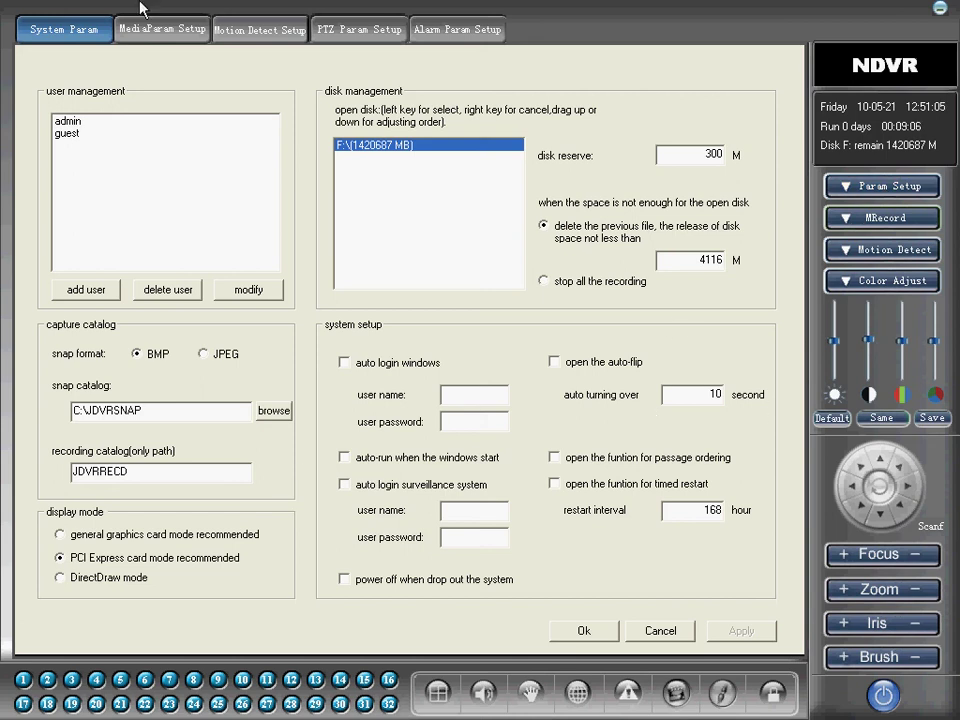
click(660, 630)
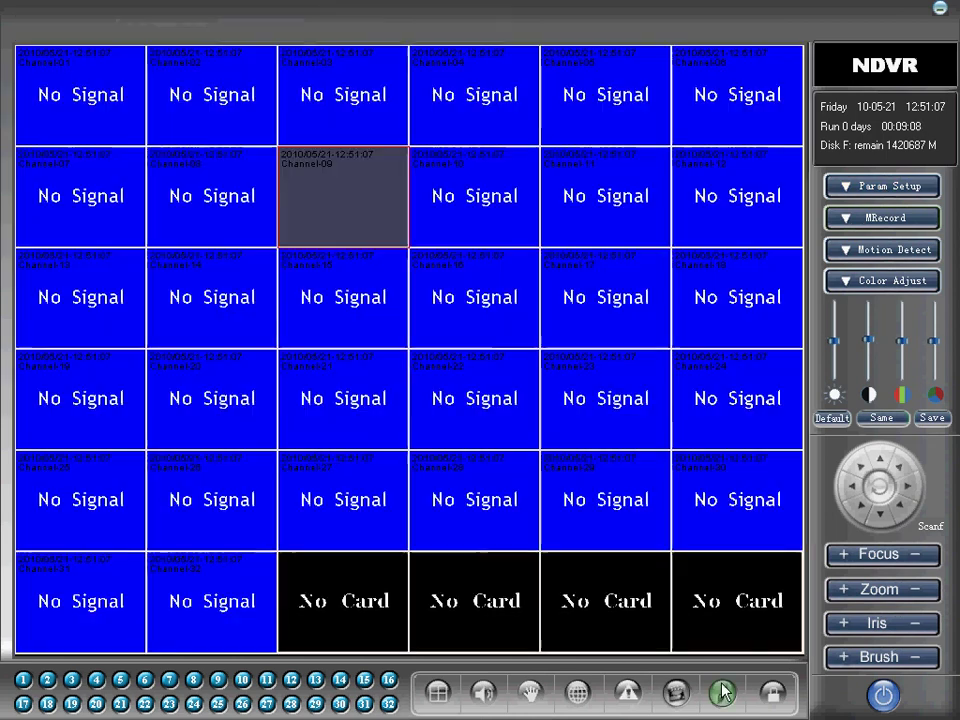
- Change the NDVR web port from 80 to 9000, save, and accept the restart reminder
click(722, 692)
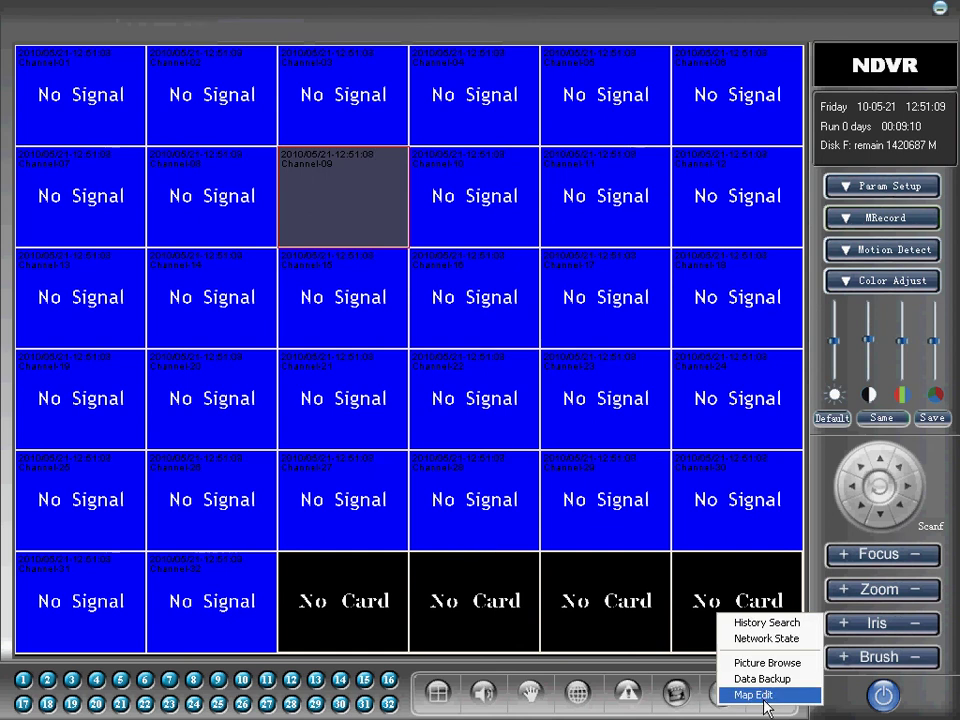
click(763, 640)
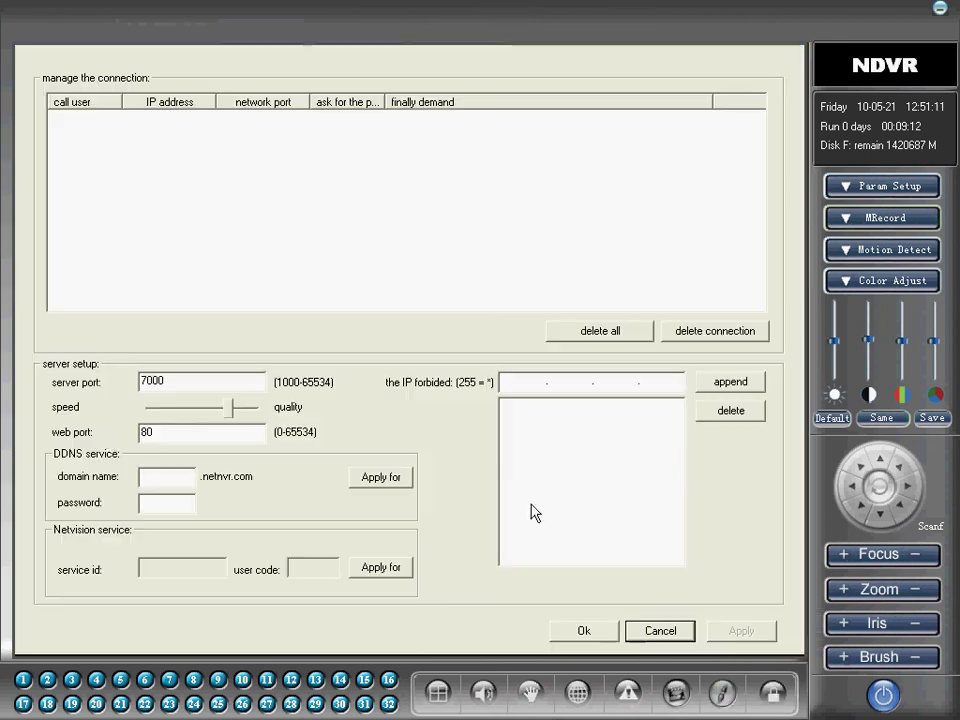
double_click(149, 434)
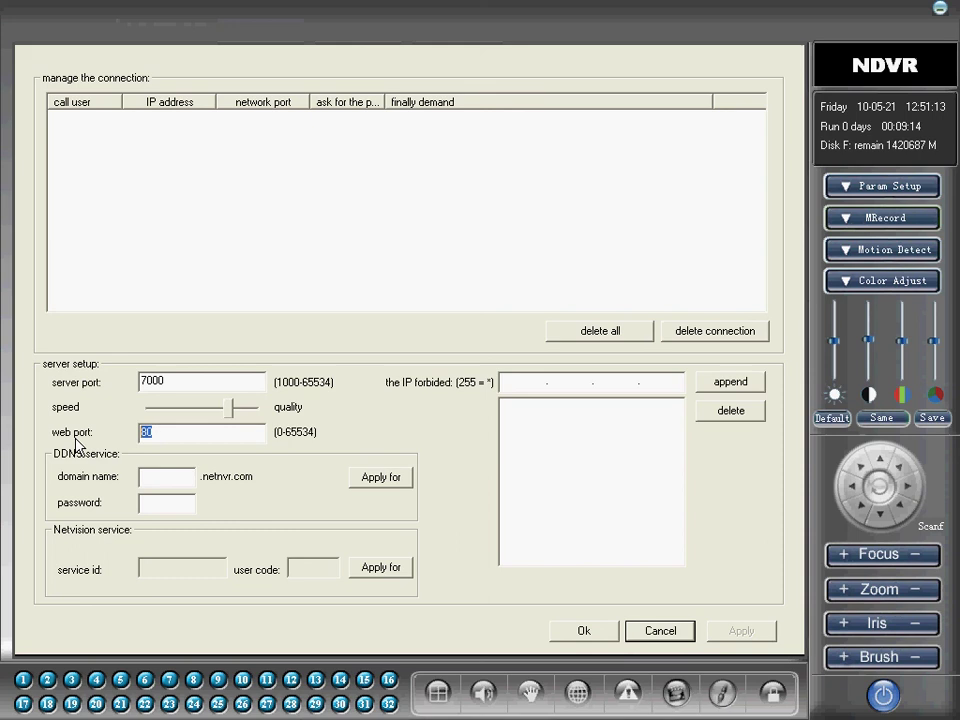
text(9000)
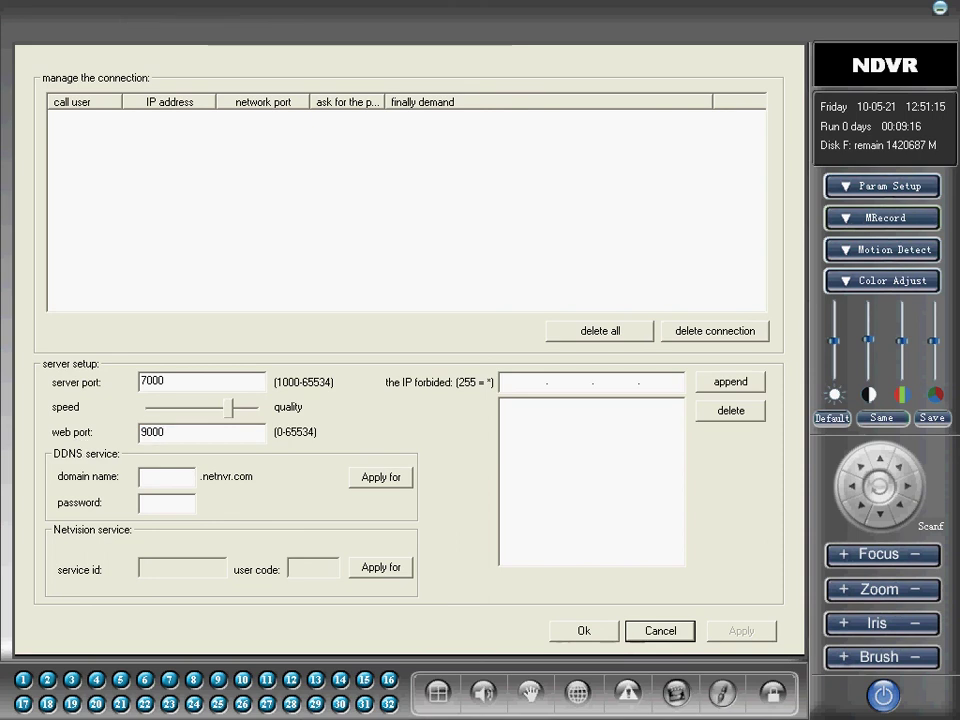
click(585, 636)
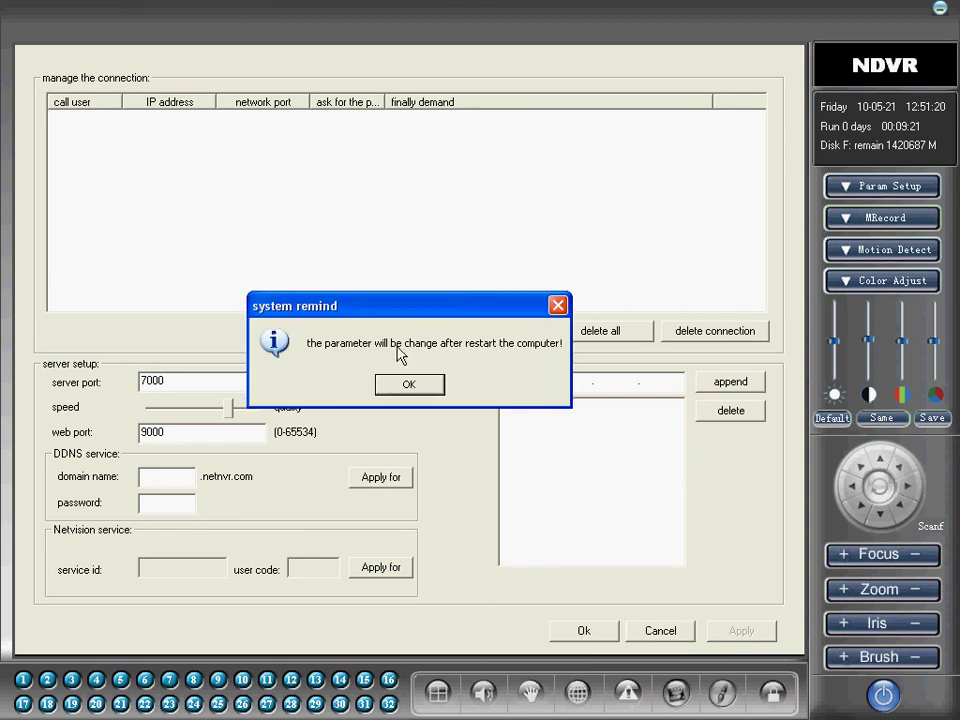
click(420, 385)
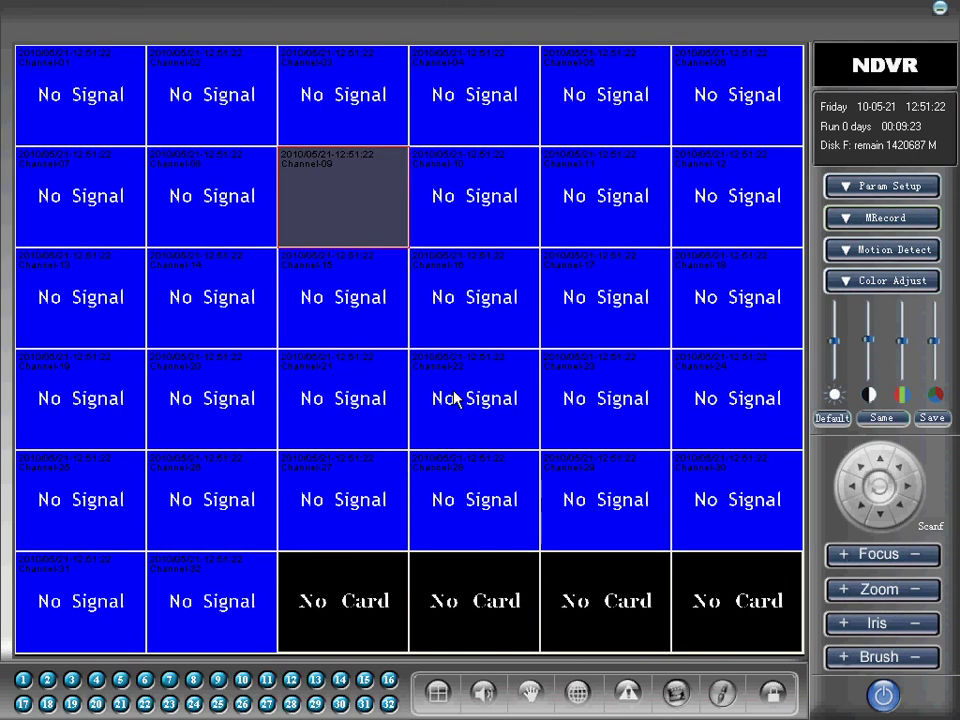
- Shut down NDVR after confirming its password, then relaunch DVR(BC) Surveillance so web port 9000 takes effect
click(890, 697)
text(*****)
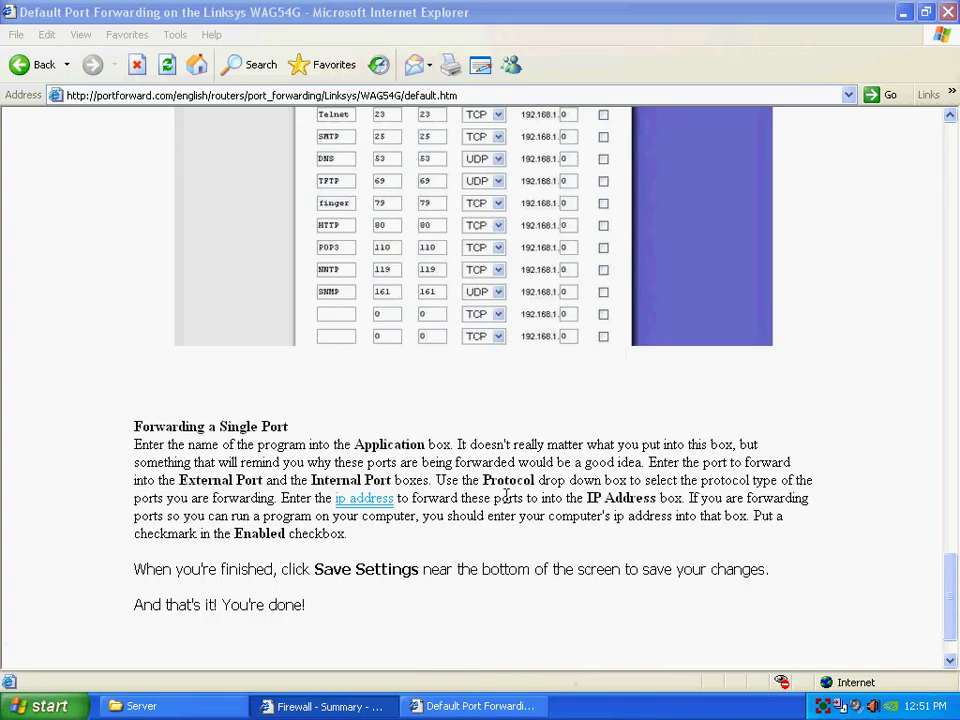
click(902, 13)
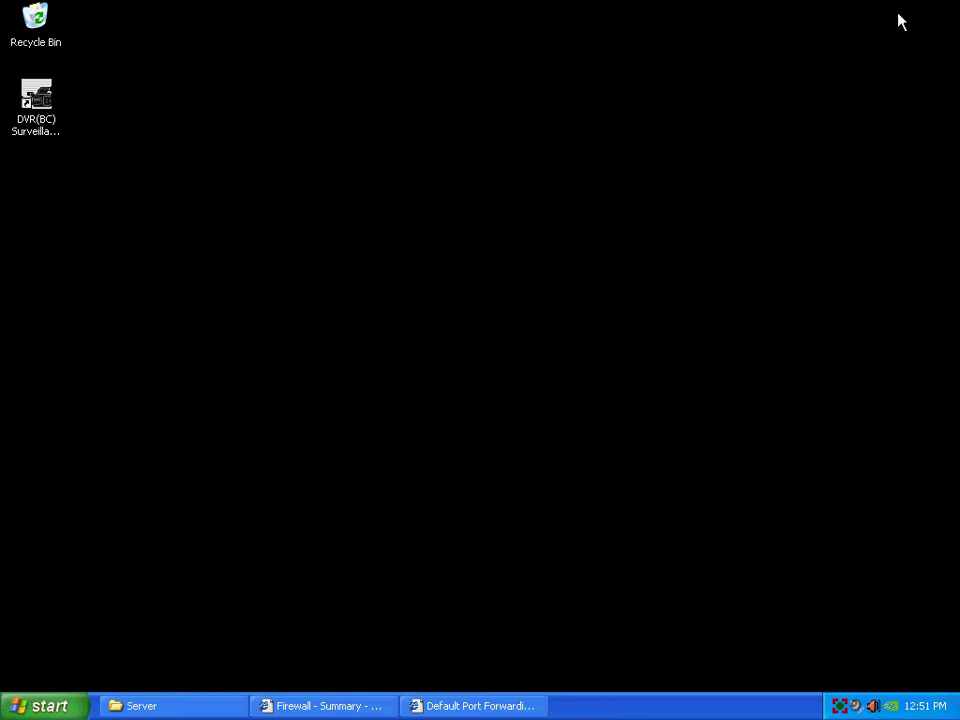
double_click(42, 102)
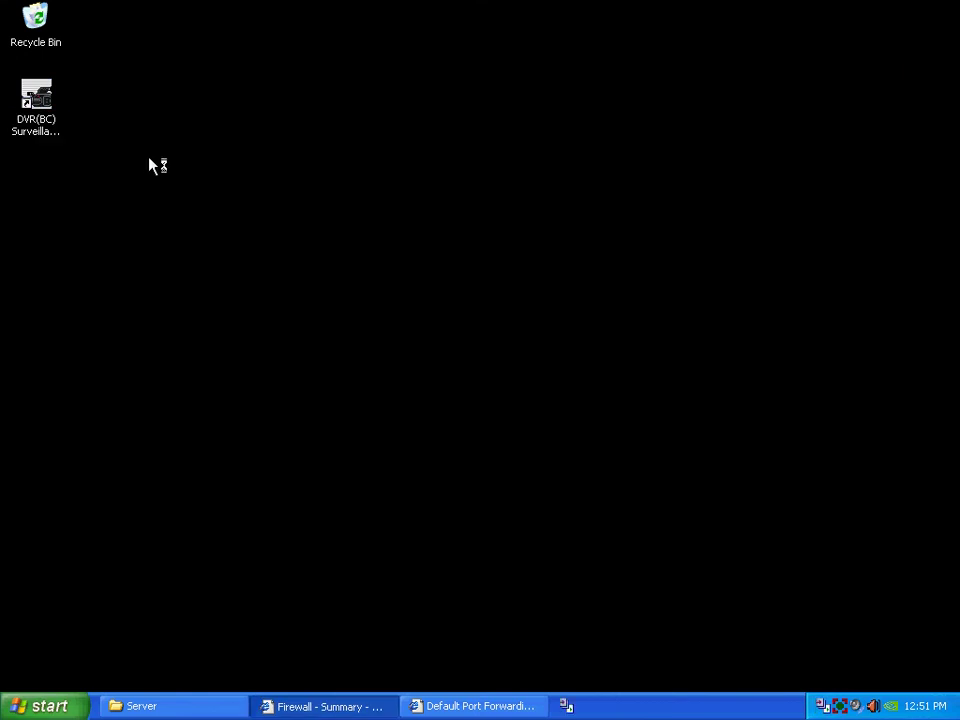